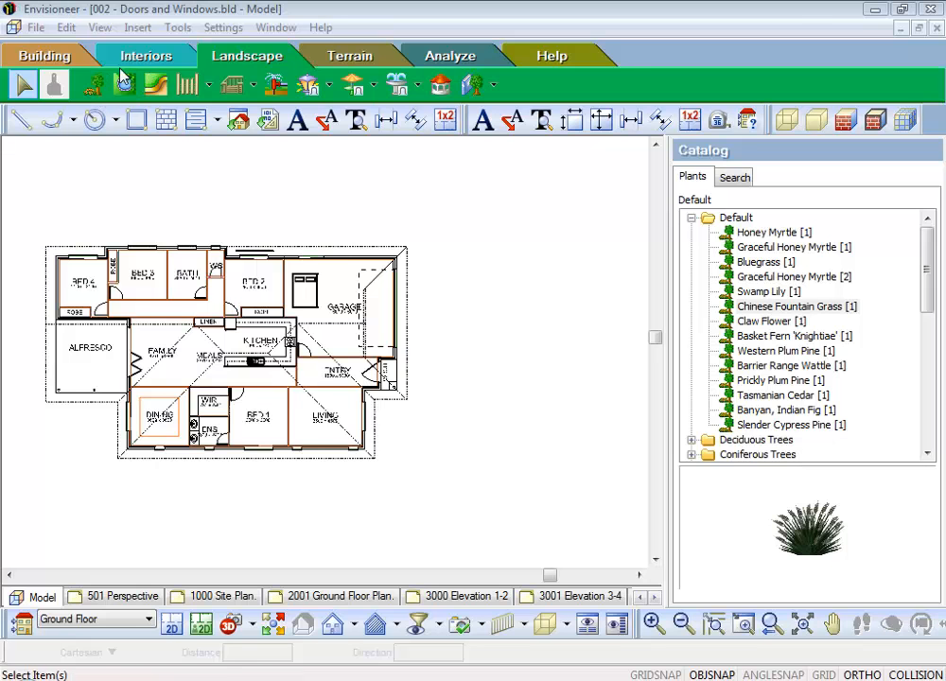
# Start inserting a fence from the landscape tools.
pyautogui.click(108, 60)
pyautogui.click(210, 57)
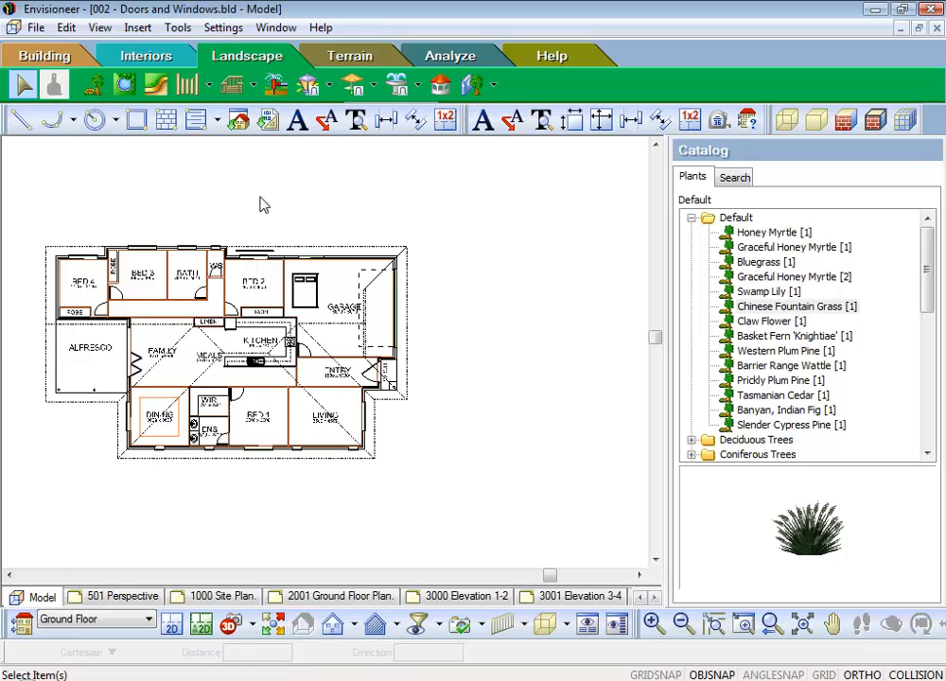
pyautogui.click(187, 84)
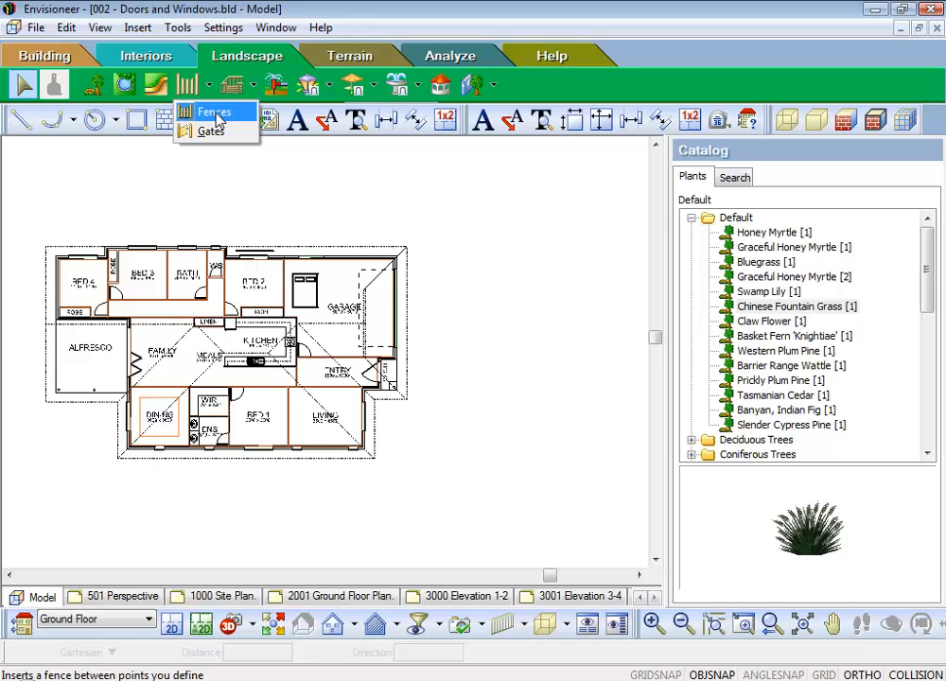
pyautogui.click(216, 113)
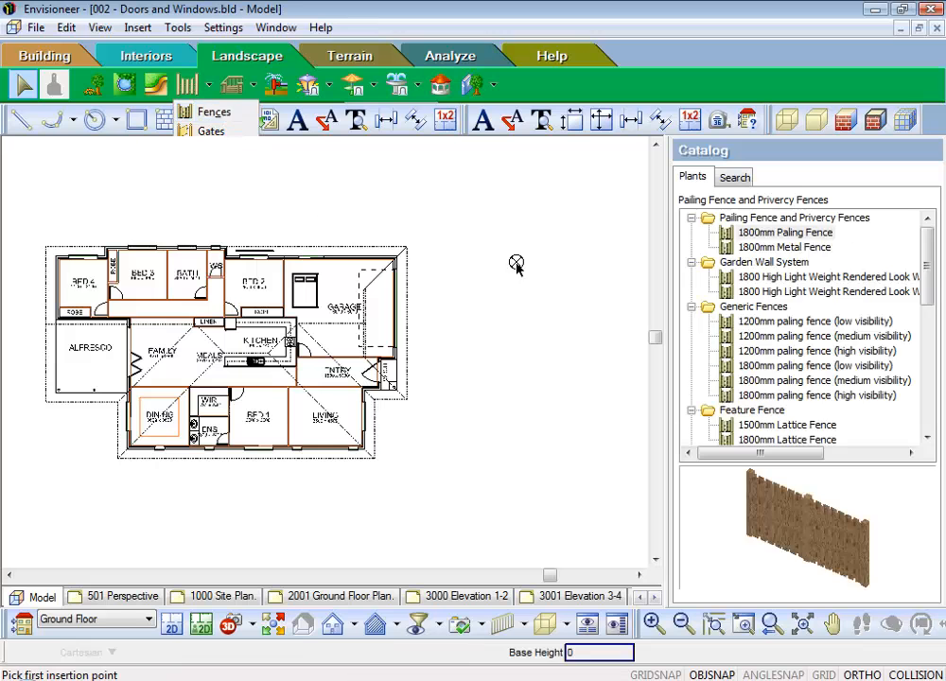
# Examine the basic, appearance and quantity settings of the 1800mm Paling Fence catalog element, including its terrain and post properties.
pyautogui.rightClick(775, 237)
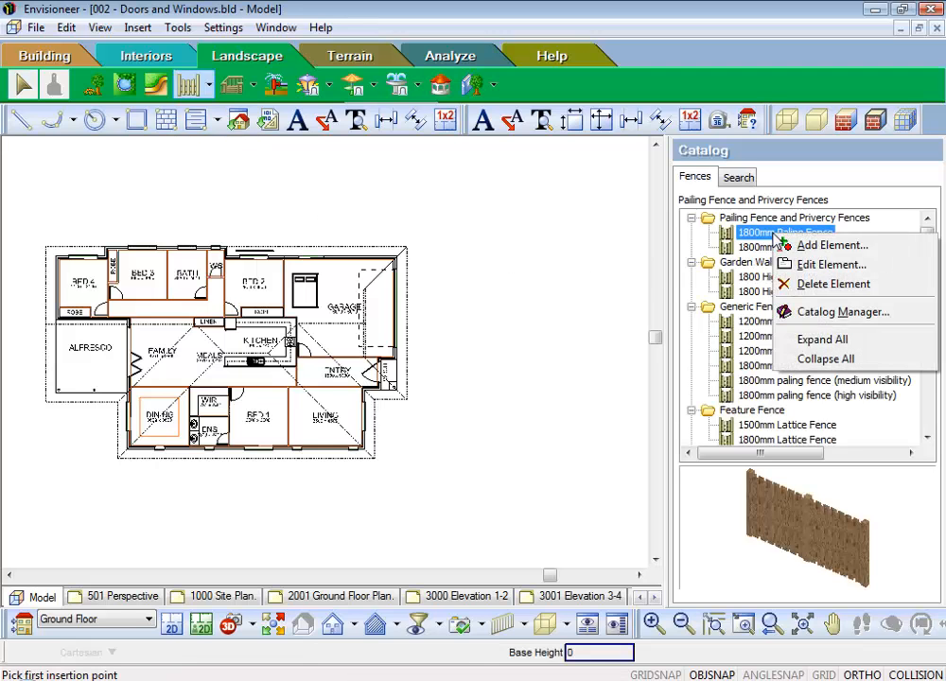
pyautogui.click(823, 266)
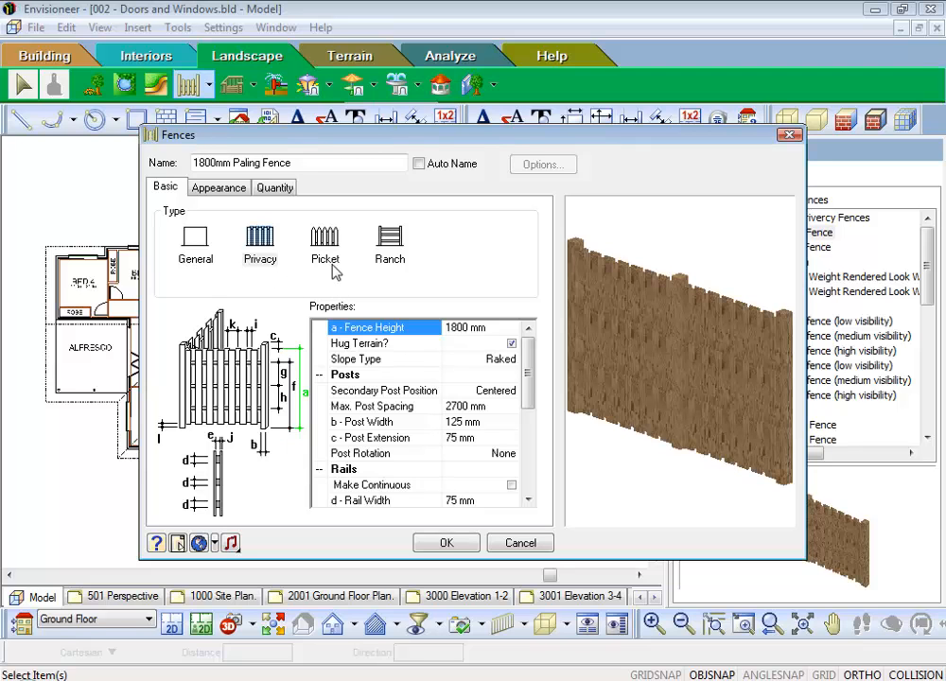
pyautogui.click(225, 189)
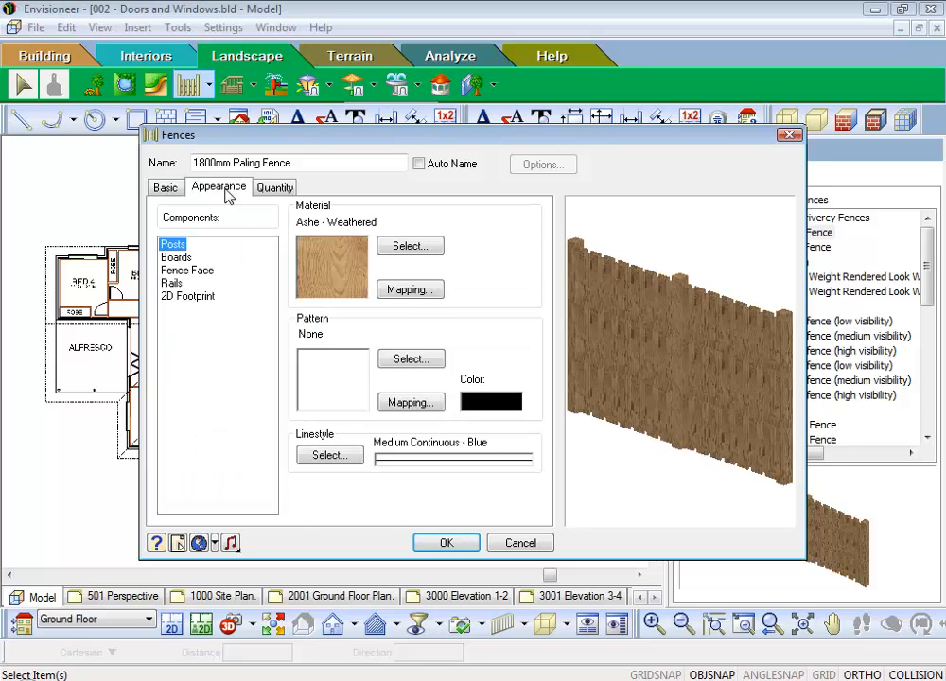
pyautogui.click(277, 189)
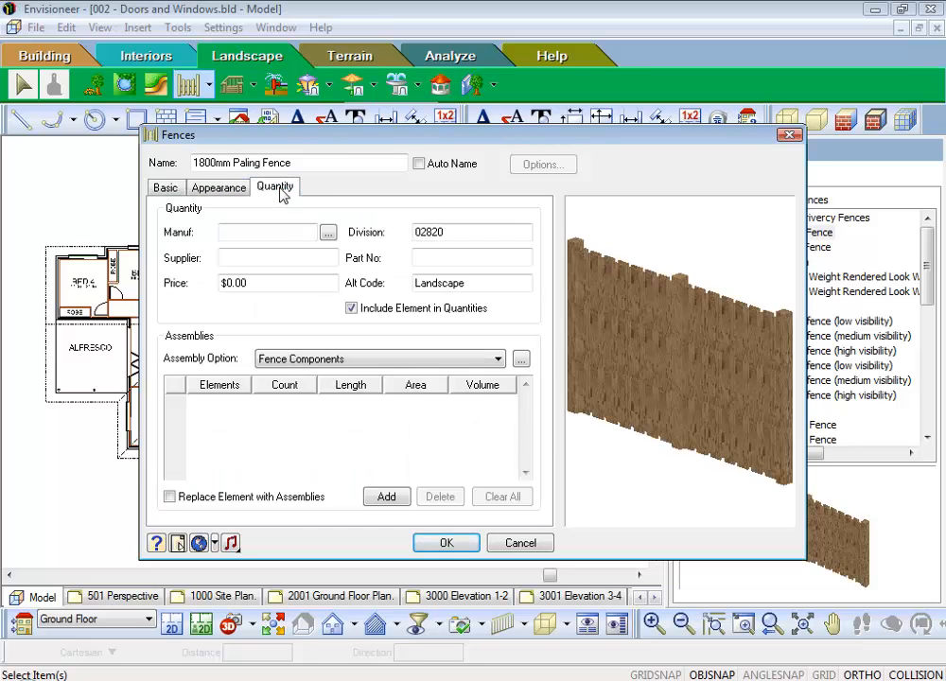
pyautogui.click(165, 188)
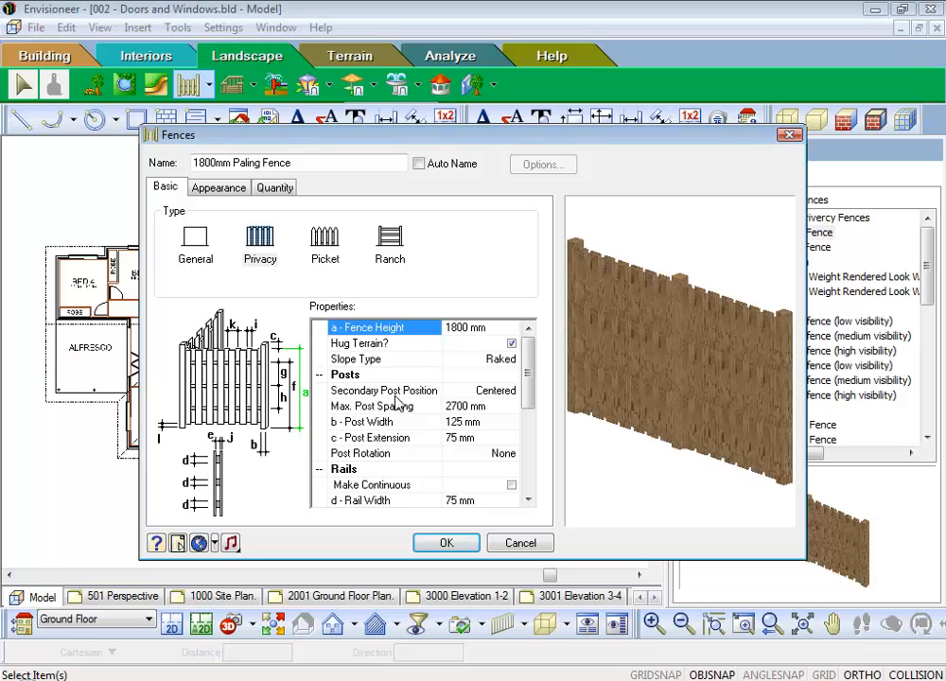
pyautogui.click(511, 345)
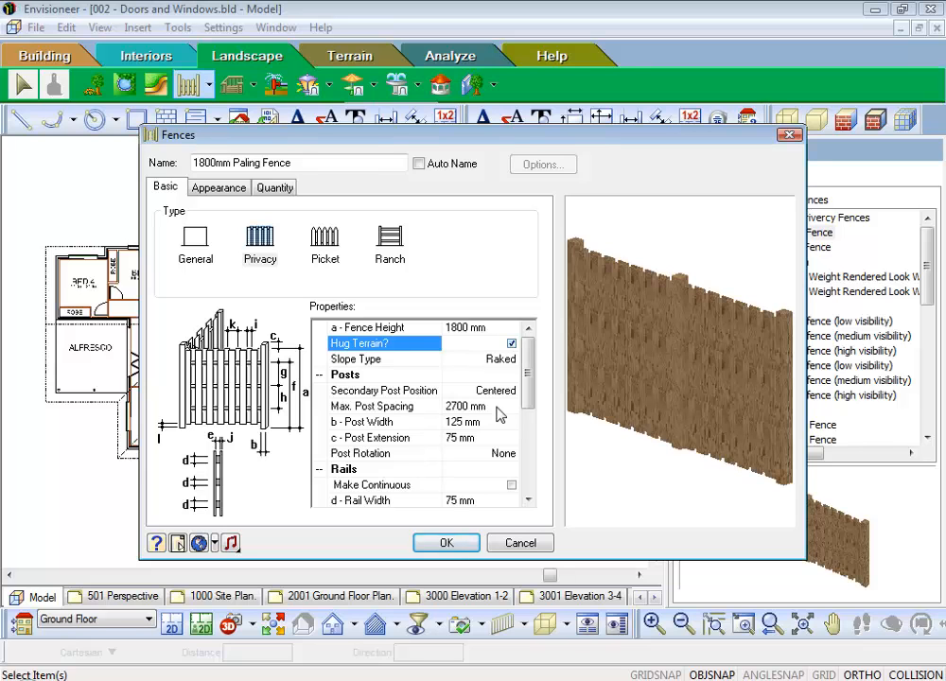
pyautogui.click(446, 544)
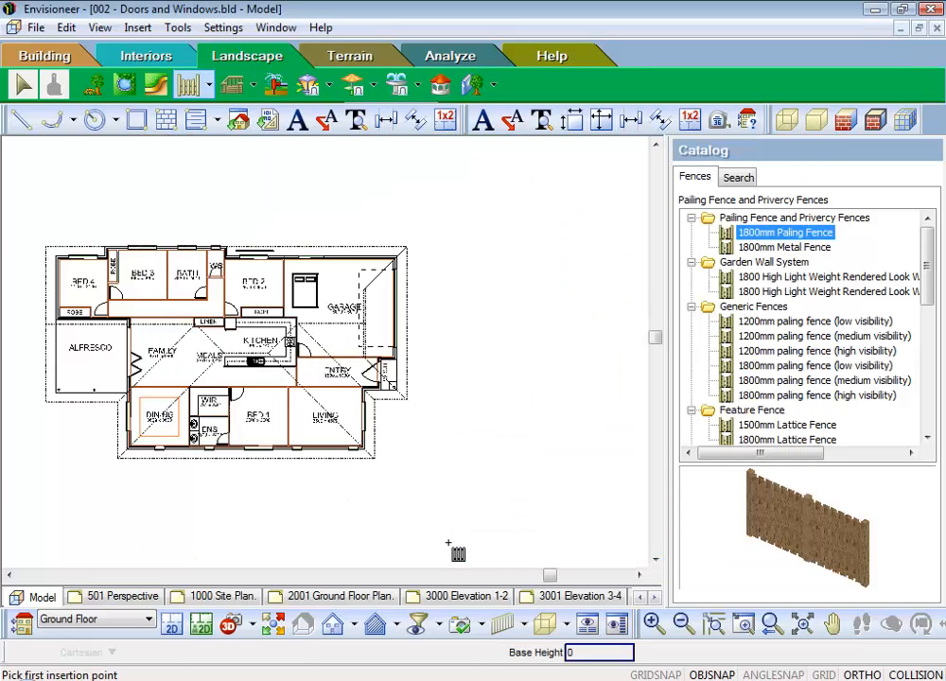
# Draw an 1800mm Paling Fence around three sides of the house, leaving the garage and entry side open.
pyautogui.click(10, 574)
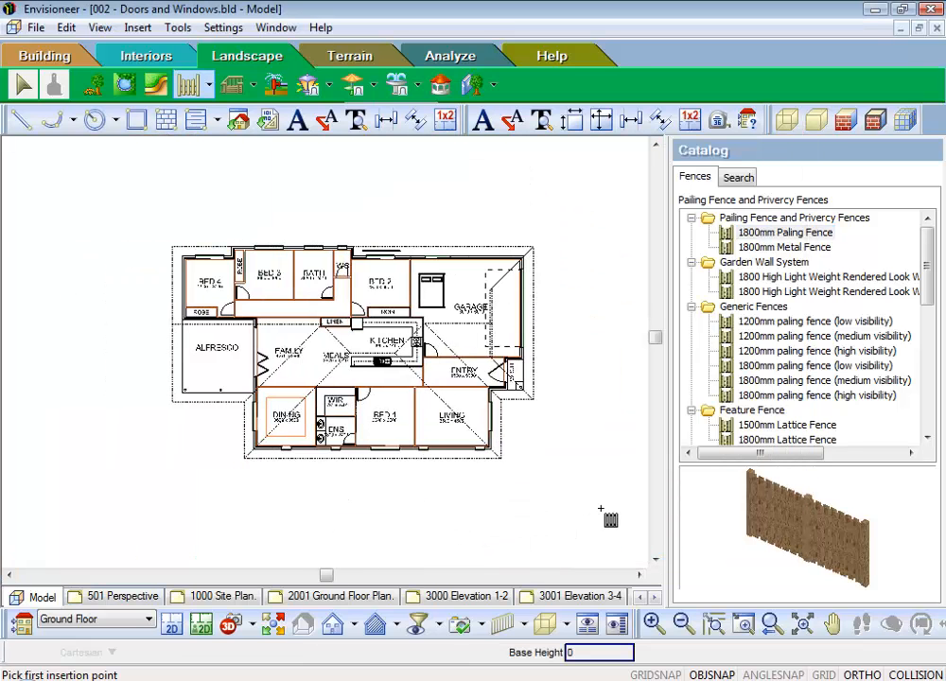
pyautogui.click(631, 503)
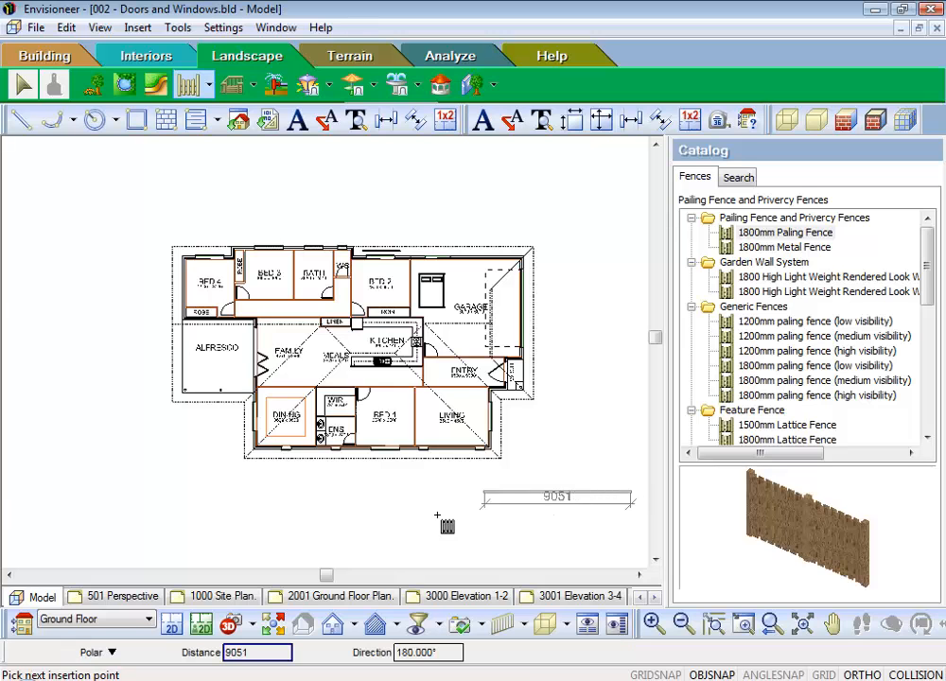
pyautogui.click(11, 493)
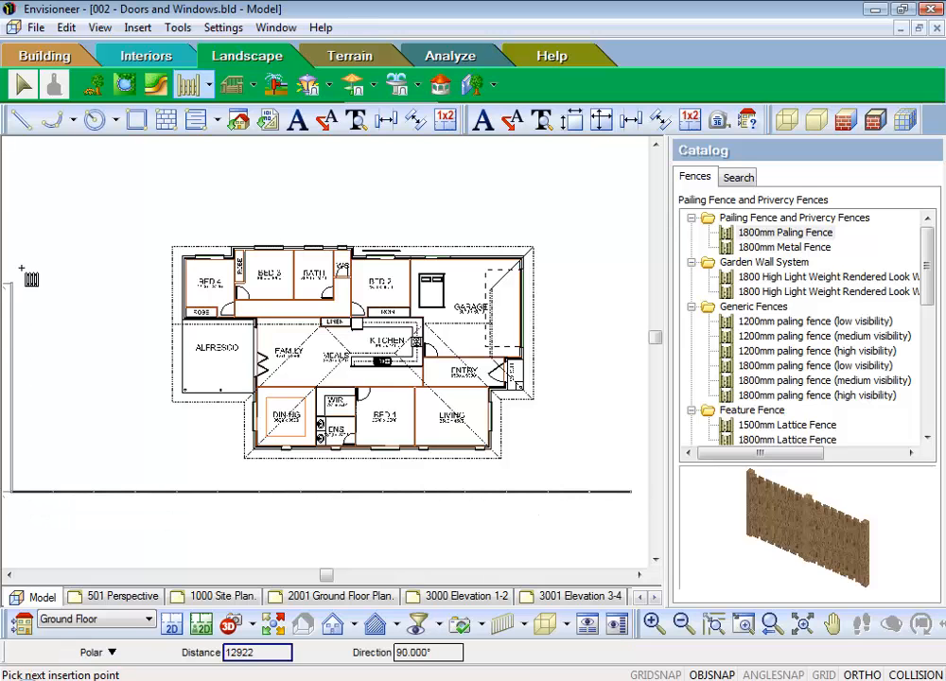
pyautogui.click(12, 194)
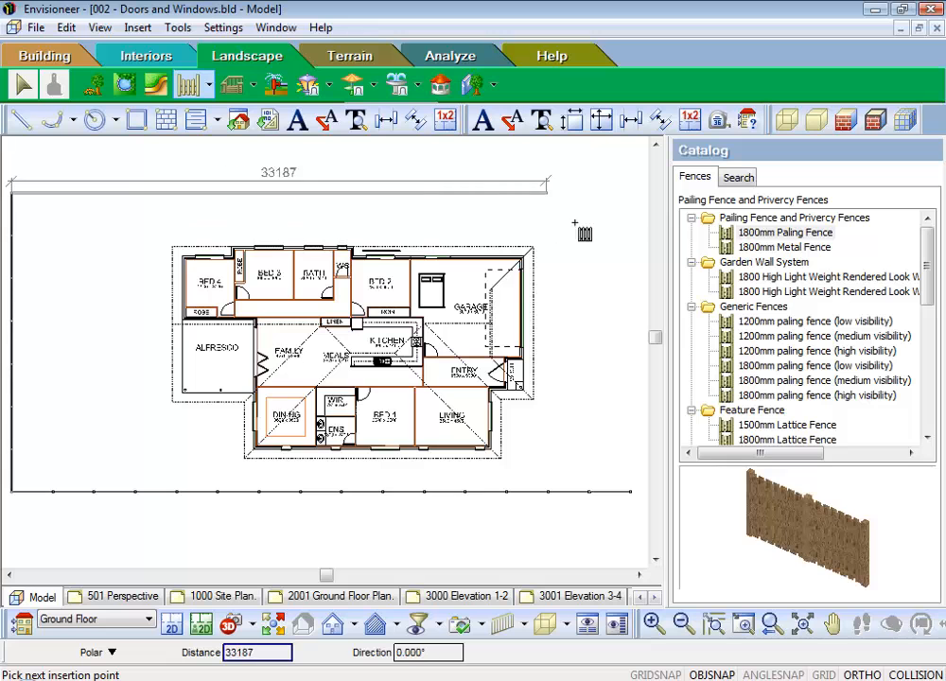
pyautogui.click(630, 227)
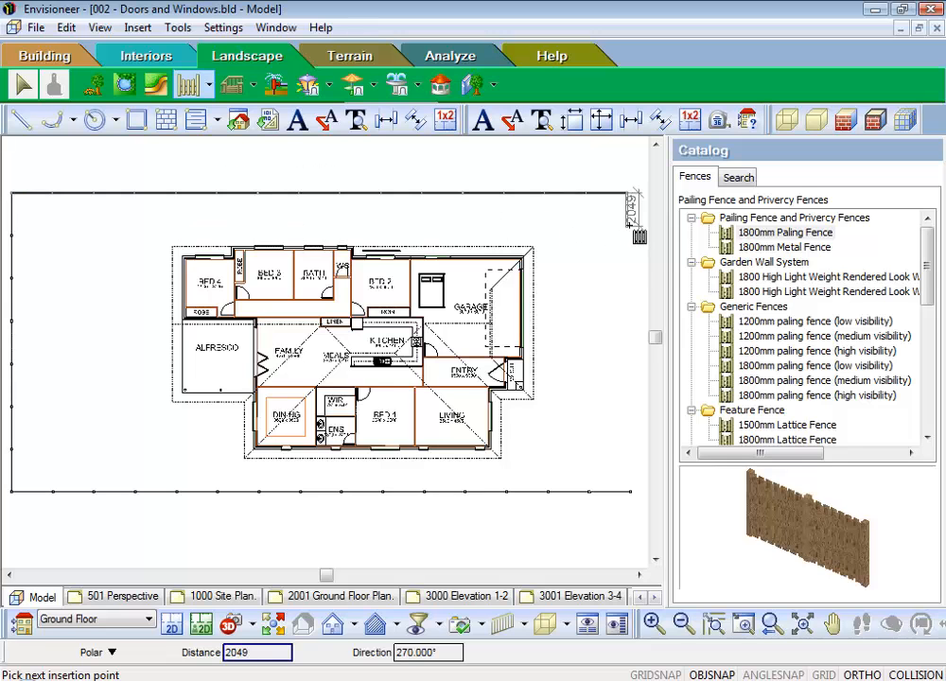
pyautogui.rightClick(633, 227)
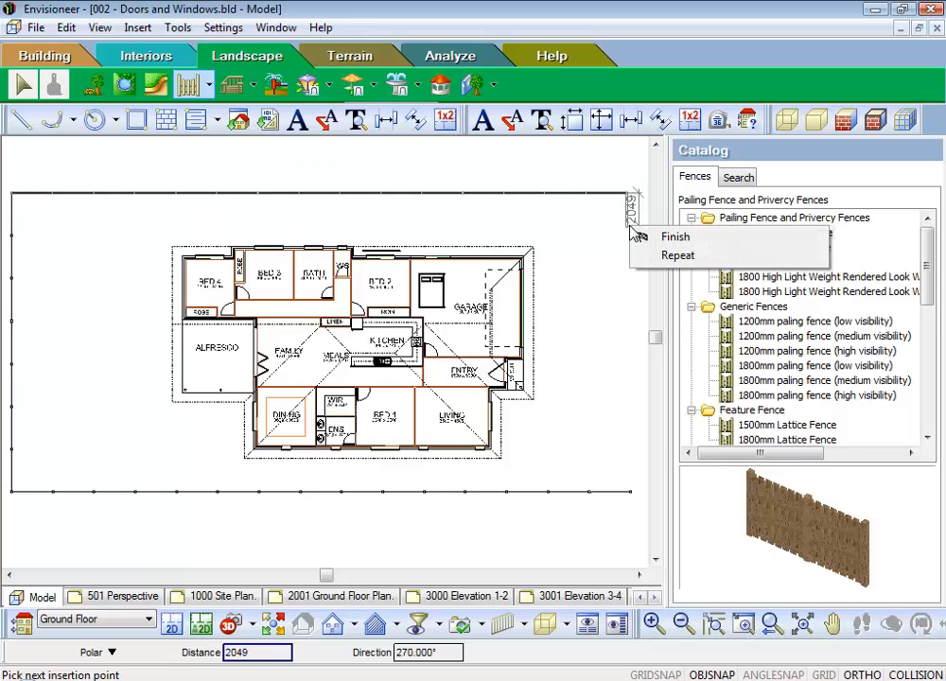
pyautogui.click(677, 255)
# Add a side fence from the living room's outer wall straight across to the nearest boundary fence.
pyautogui.scroll(4, 465, 522)
pyautogui.scroll(3, 463, 519)
pyautogui.click(489, 256)
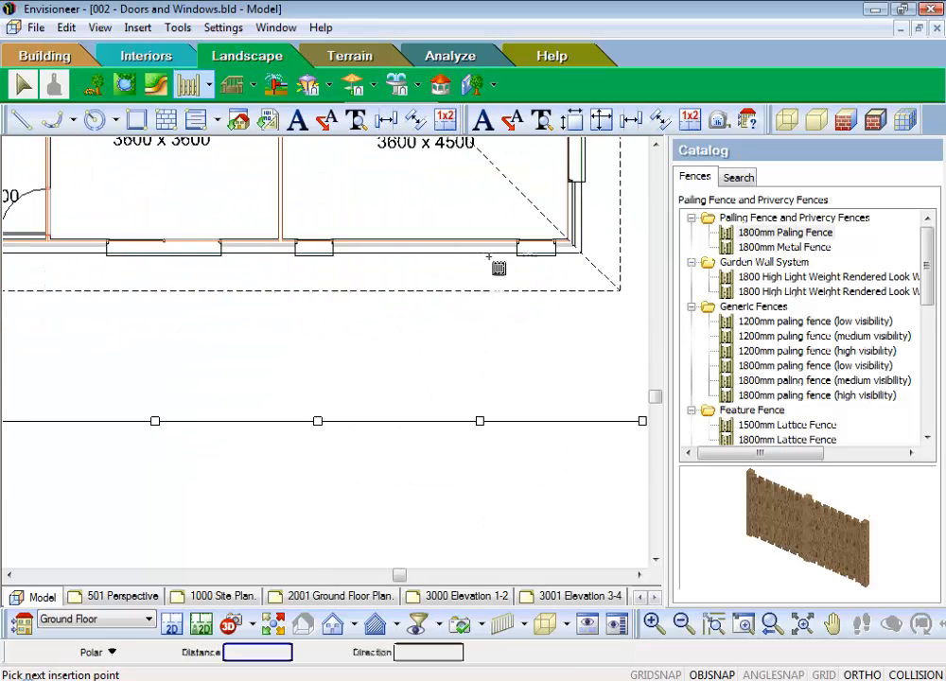
pyautogui.click(490, 419)
pyautogui.rightClick(491, 421)
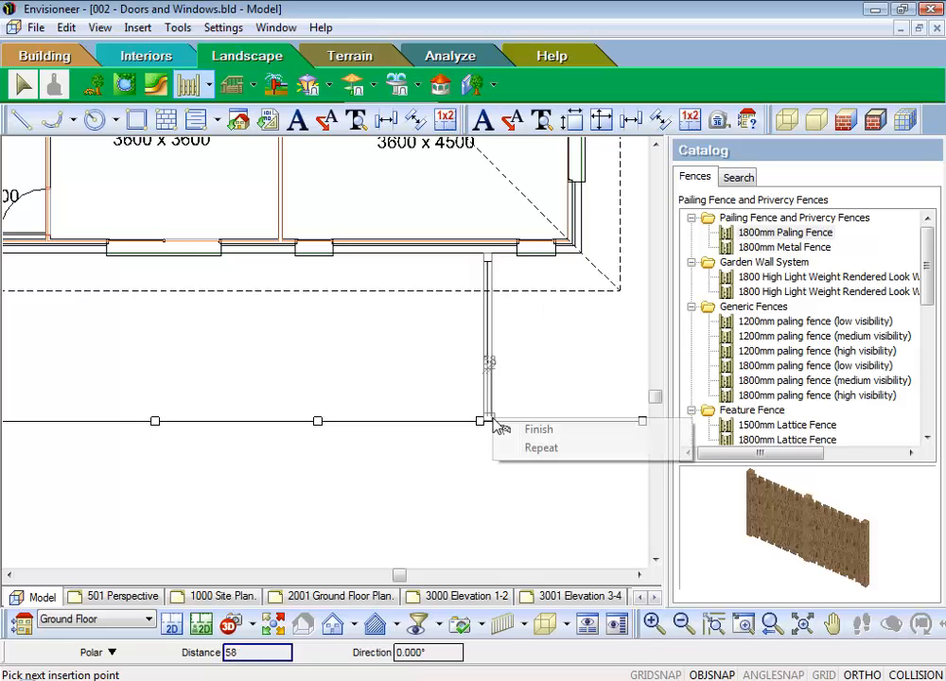
pyautogui.click(542, 450)
# Add a side fence from the garage's outer wall straight across to the nearest boundary fence and finish fence placement.
pyautogui.scroll(-8, 538, 511)
pyautogui.scroll(10, 549, 274)
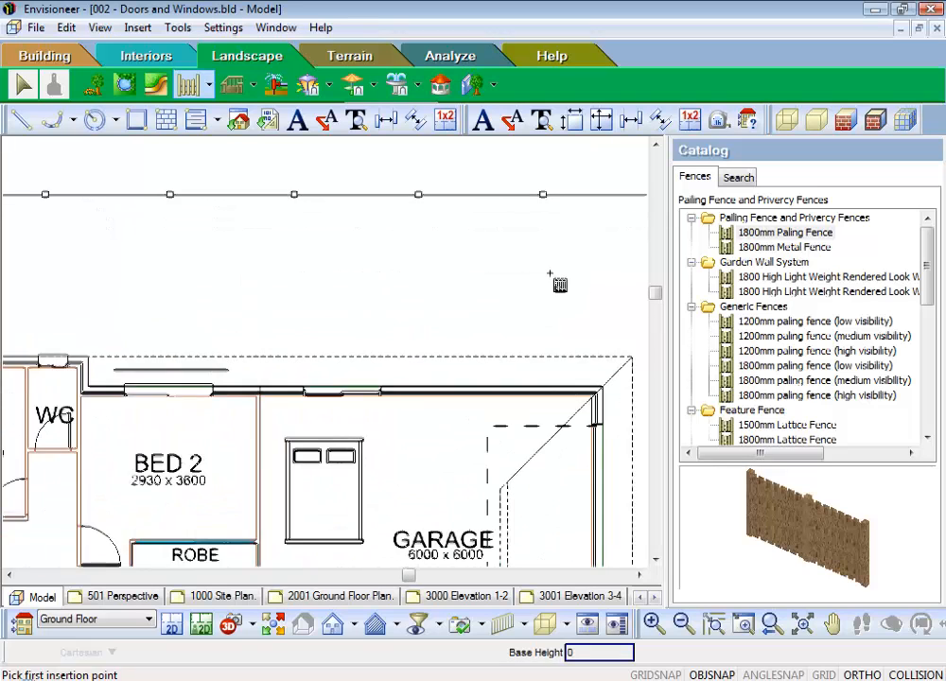
pyautogui.scroll(1, 549, 274)
pyautogui.click(497, 390)
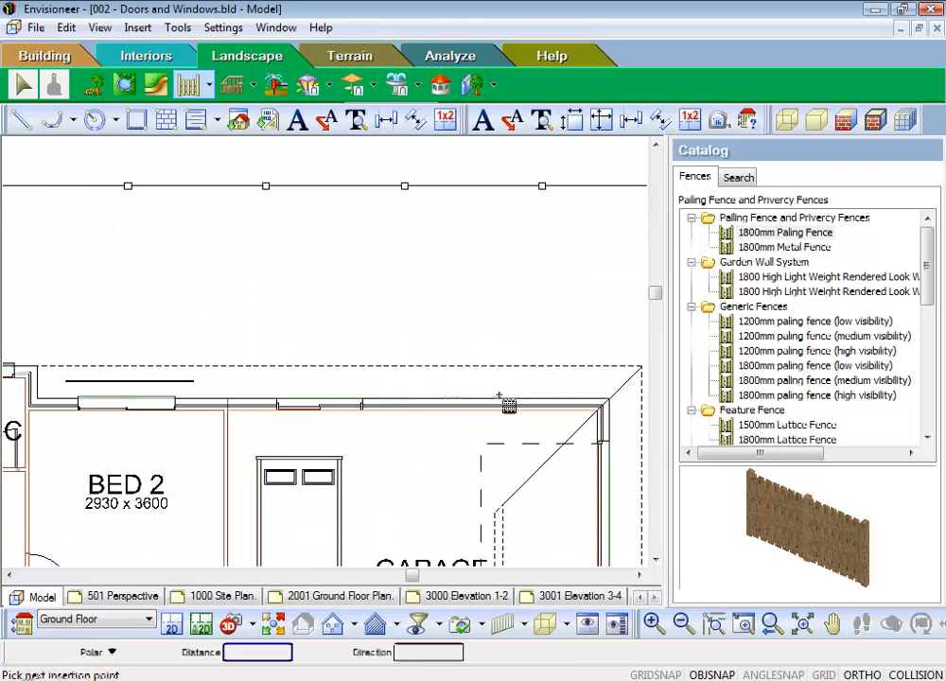
pyautogui.click(498, 186)
pyautogui.rightClick(528, 217)
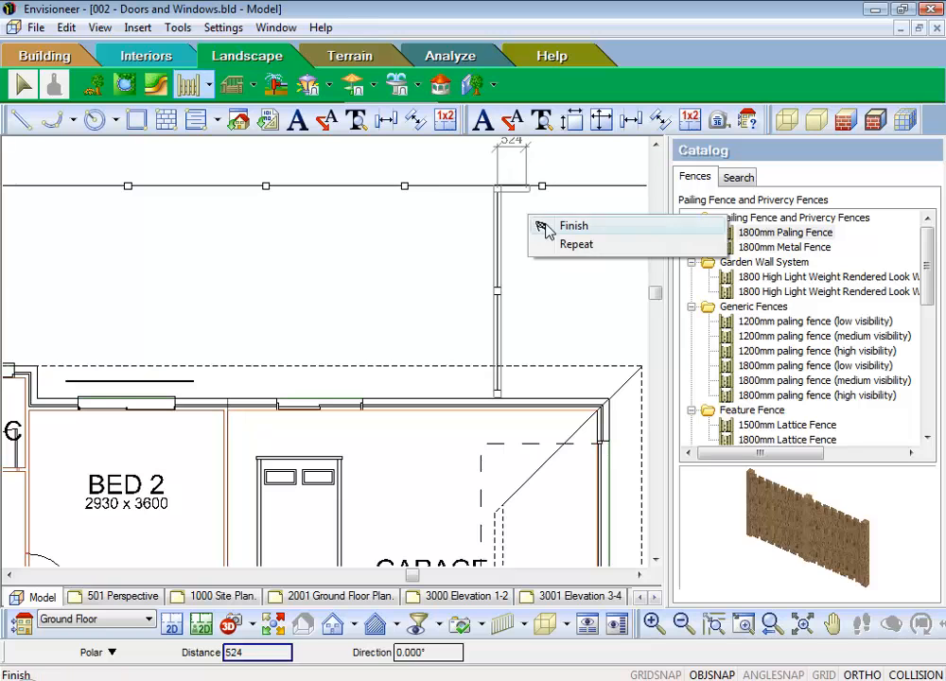
pyautogui.click(547, 226)
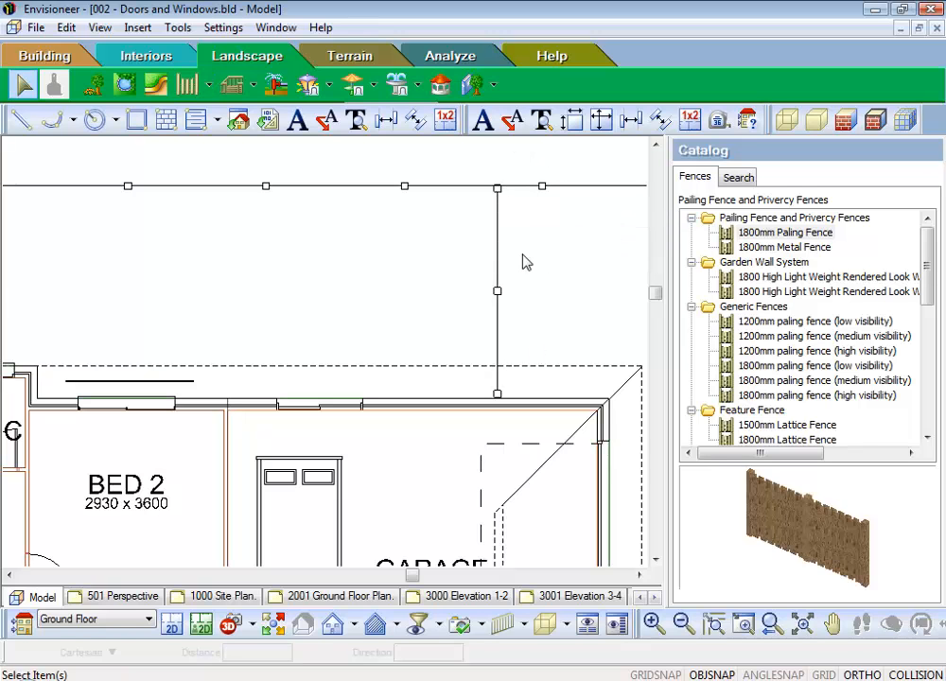
# Insert an 1800mm Privacy Pailing Gate in the side fence beside the living room.
pyautogui.scroll(-5, 537, 275)
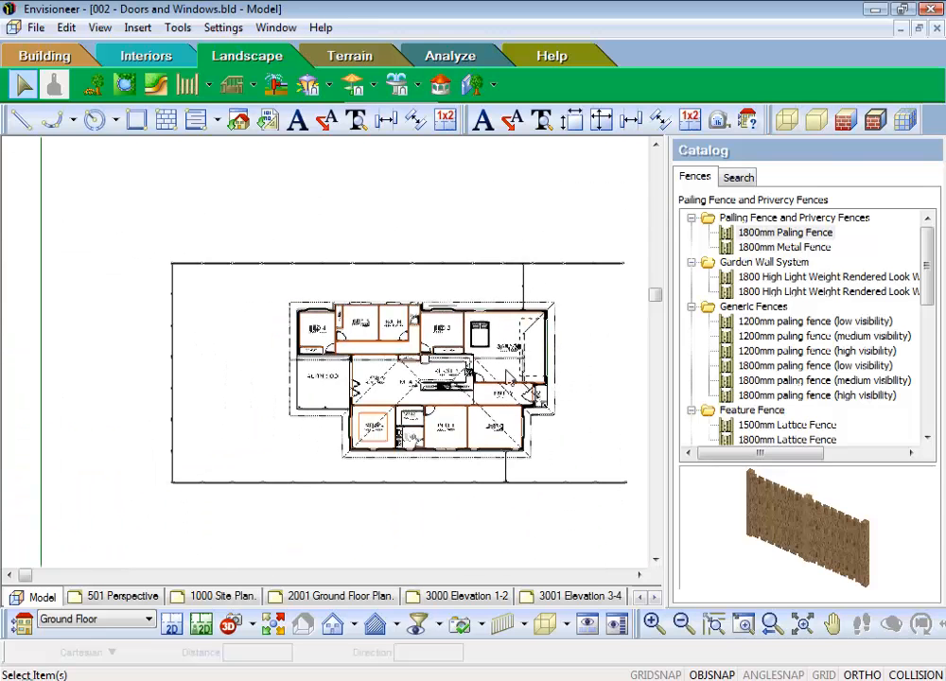
pyautogui.moveTo(509, 378); pyautogui.dragTo(504, 374, button='middle')
pyautogui.scroll(3, 634, 423)
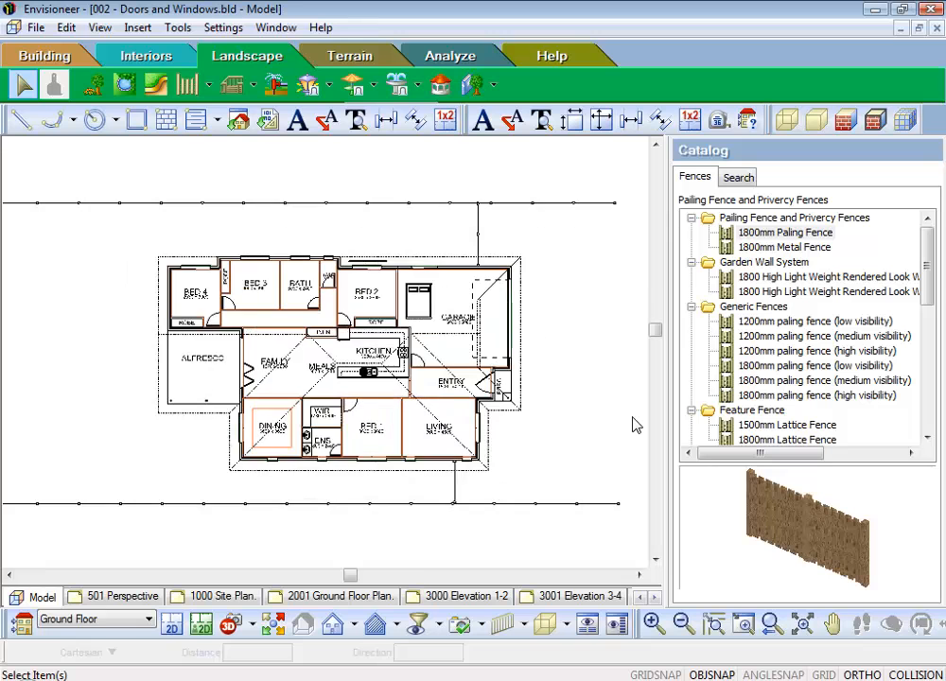
pyautogui.click(208, 86)
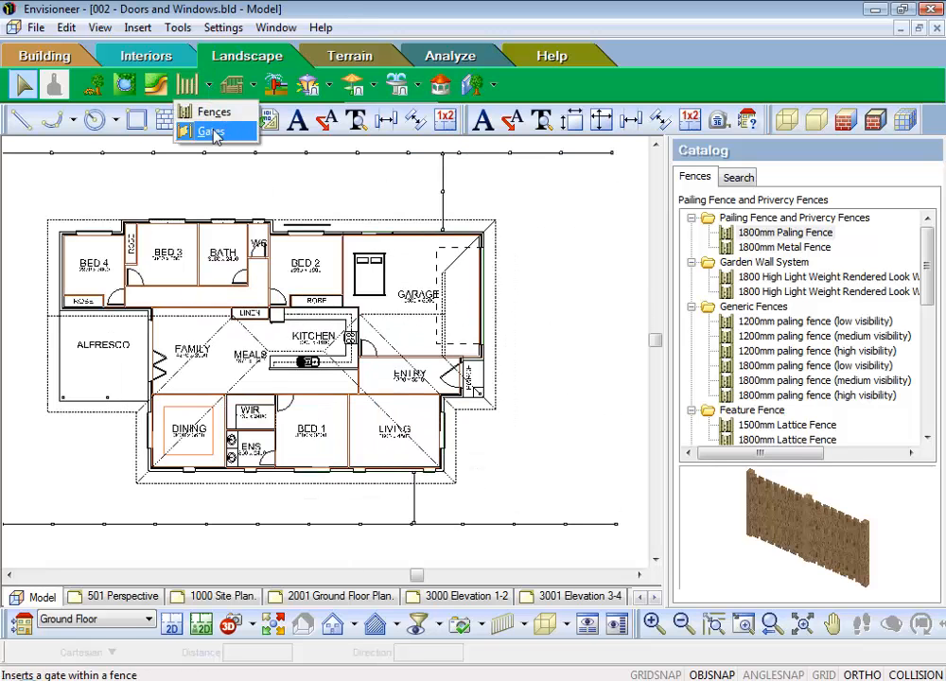
pyautogui.click(211, 131)
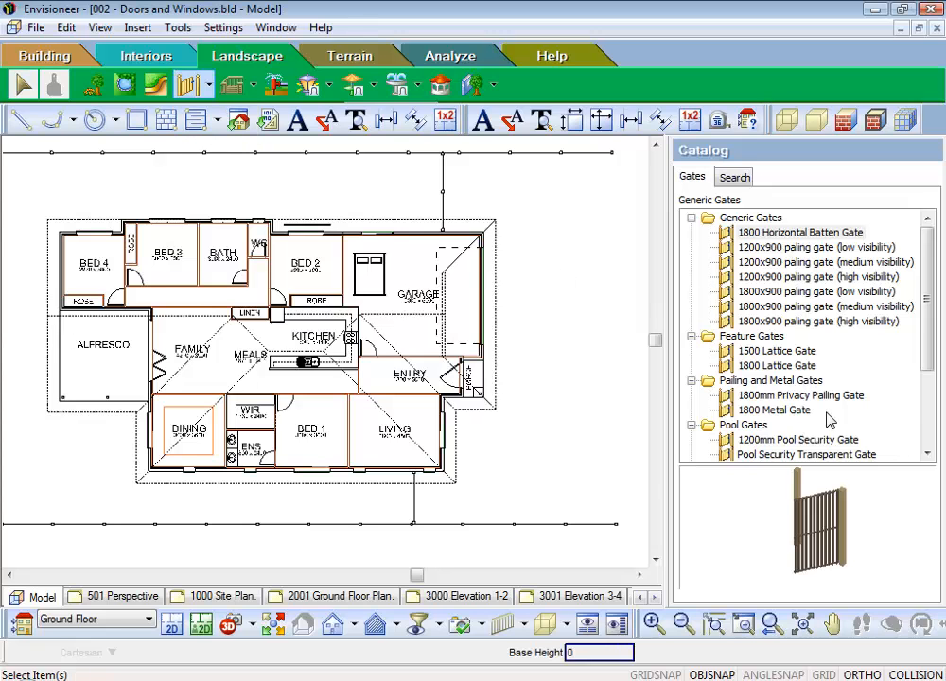
pyautogui.moveTo(927, 323); pyautogui.dragTo(934, 417)
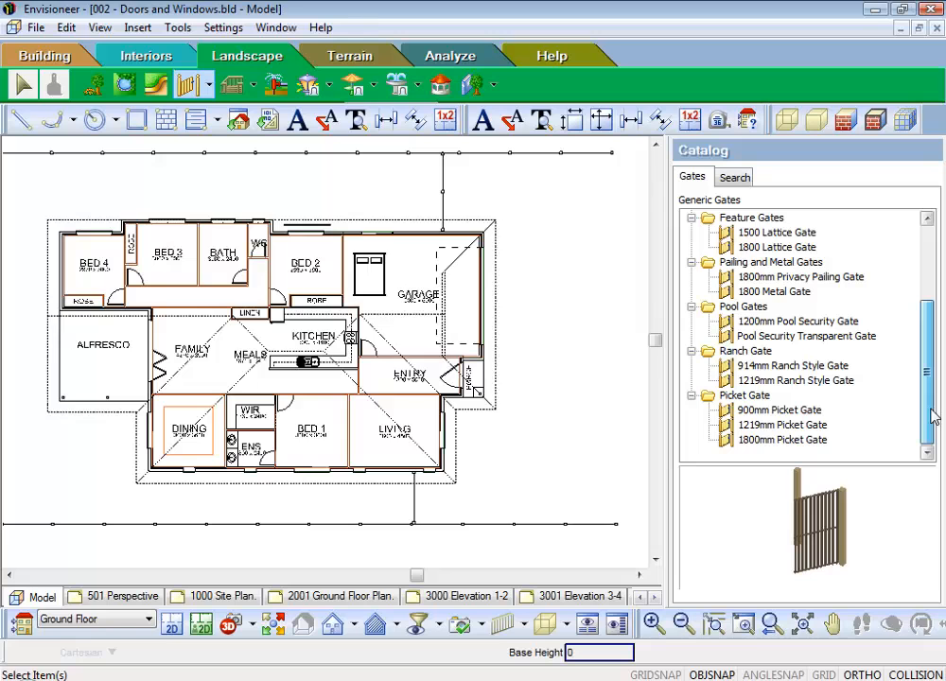
pyautogui.click(815, 277)
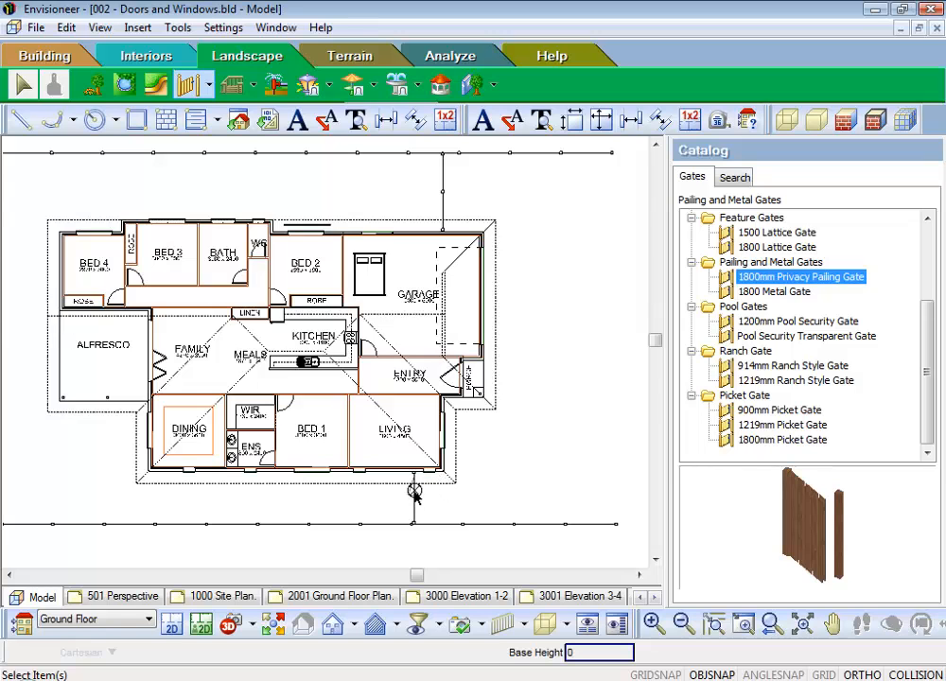
pyautogui.click(414, 491)
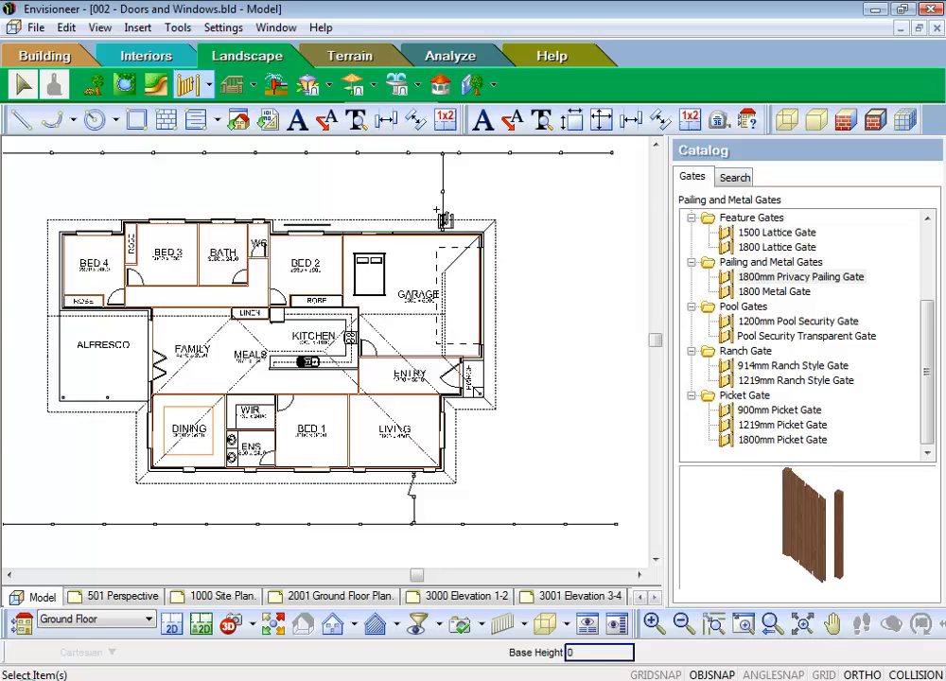
# Insert the same gate in the side fence beside the garage and finish gate placement.
pyautogui.scroll(1, 439, 171)
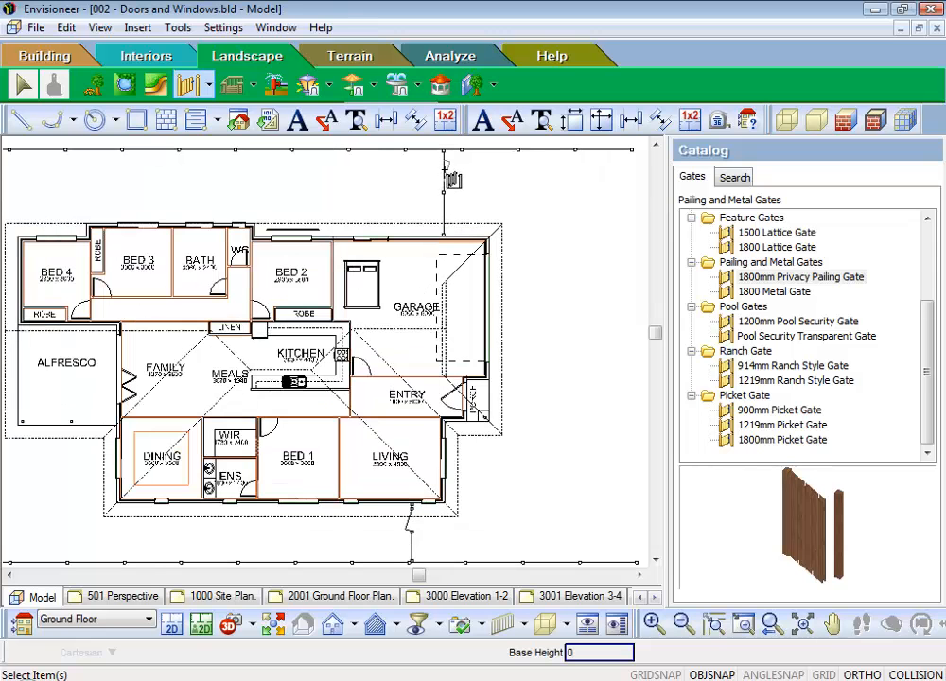
pyautogui.rightClick(532, 209)
pyautogui.click(567, 221)
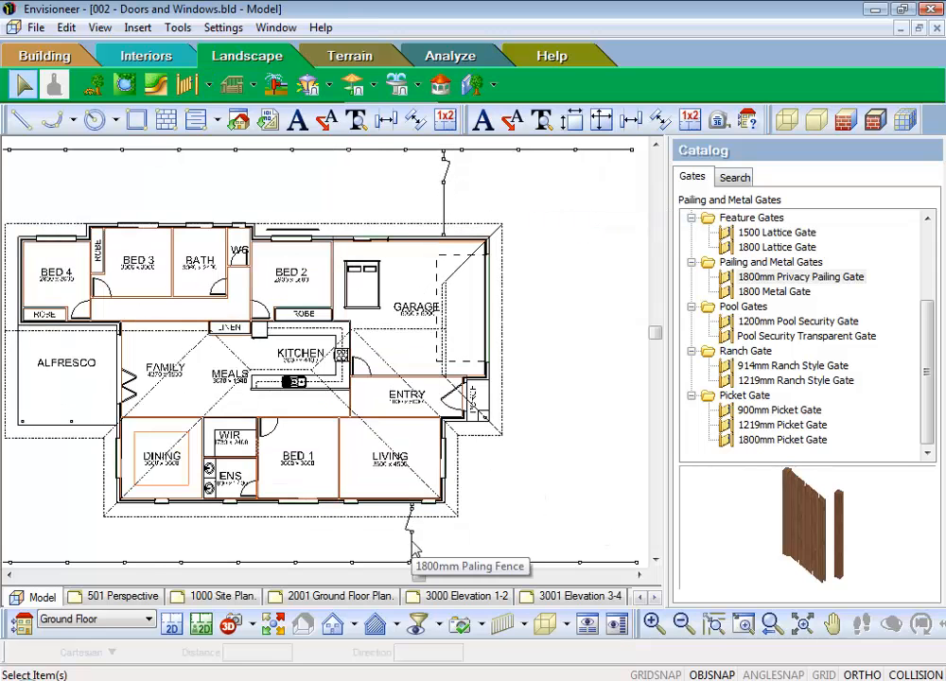
# Flip the opening of the gate beside the garage so it opens toward the back of the house.
pyautogui.scroll(5, 445, 154)
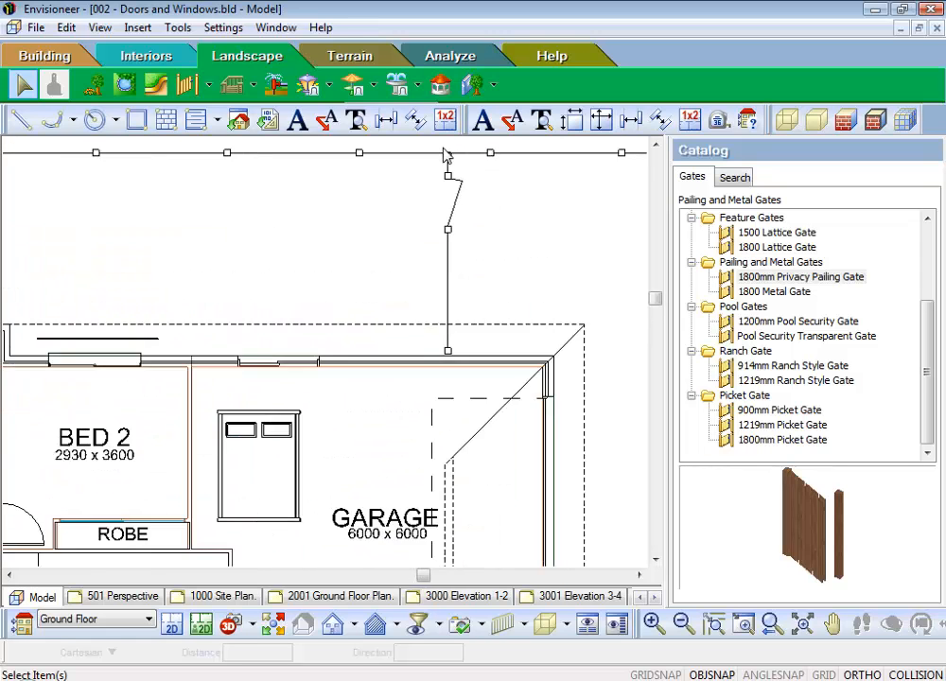
pyautogui.scroll(4, 446, 154)
pyautogui.click(470, 224)
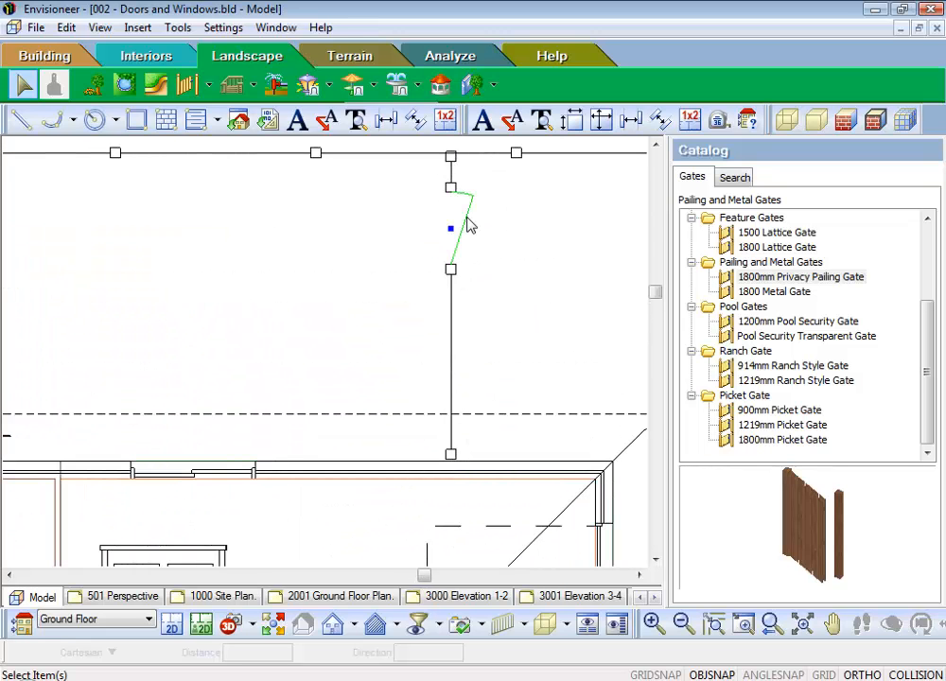
pyautogui.rightClick(468, 223)
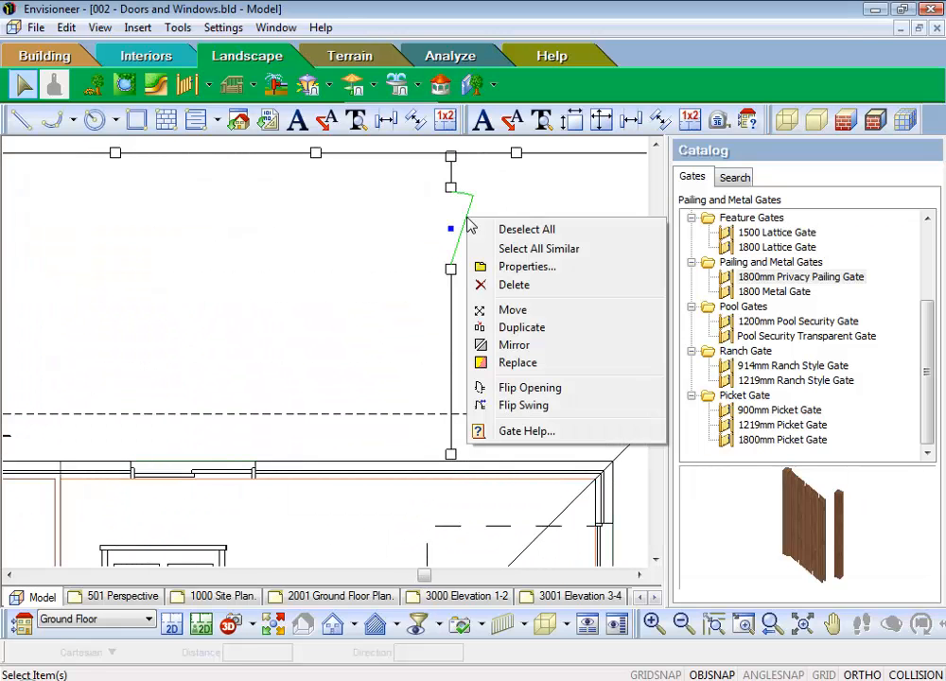
pyautogui.click(523, 390)
pyautogui.rightClick(517, 390)
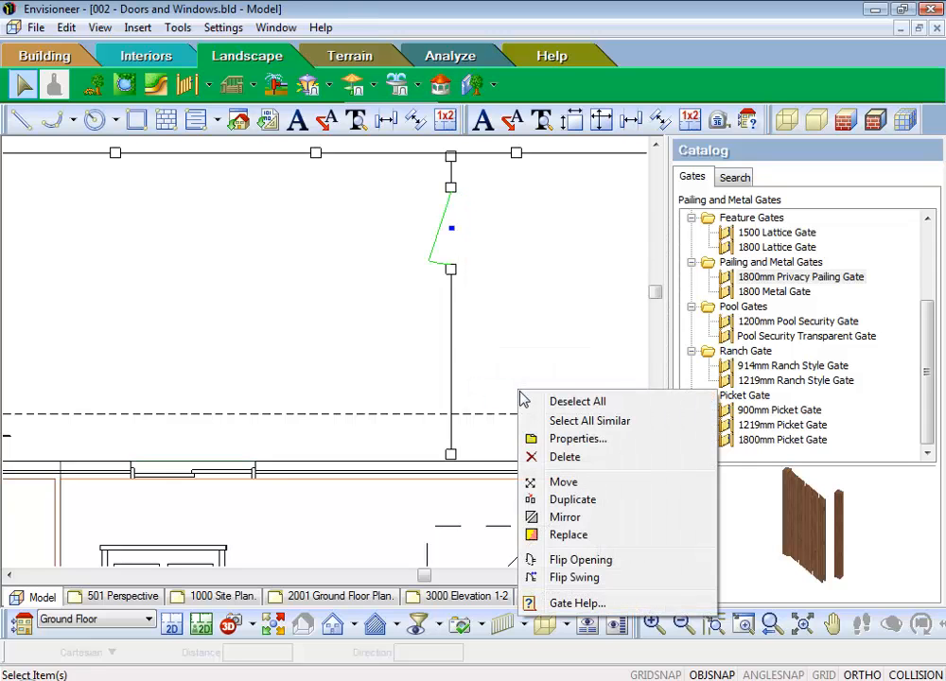
pyautogui.click(585, 559)
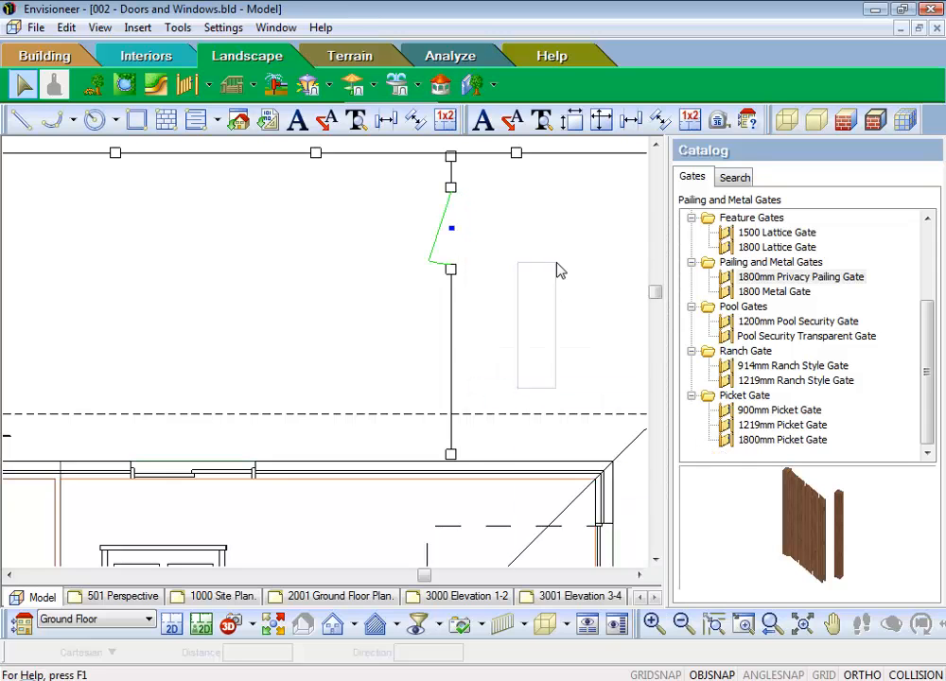
# Move the gate beside the garage along its side fence toward the house, to about the fence's middle.
pyautogui.click(445, 237)
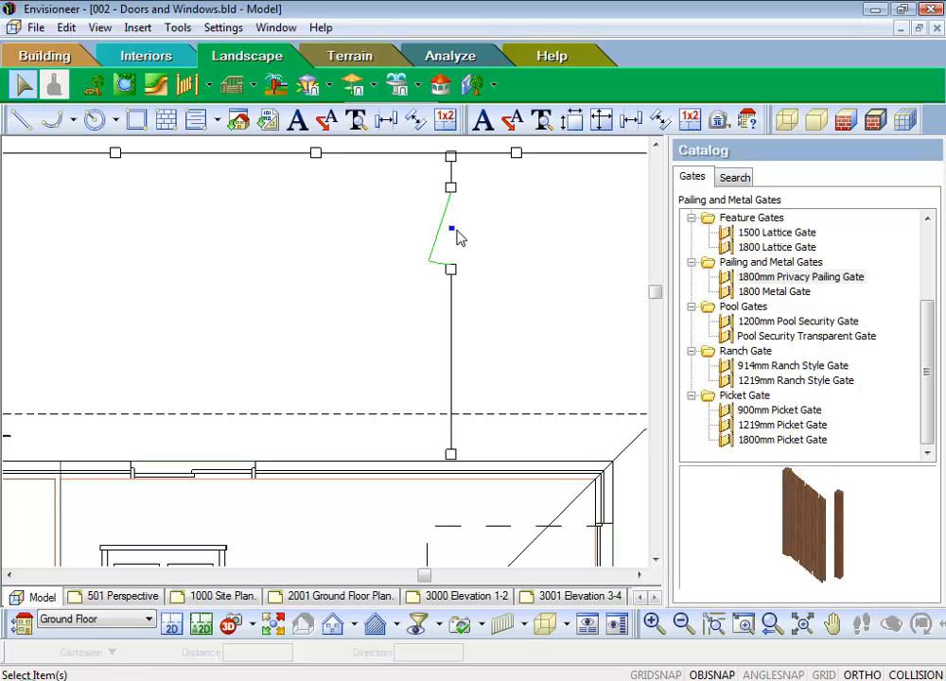
pyautogui.moveTo(452, 232); pyautogui.dragTo(451, 300)
pyautogui.click(532, 249)
# Move the gate beside the living room along its side fence to the boundary fence end.
pyautogui.scroll(-3, 529, 243)
pyautogui.scroll(-3, 530, 241)
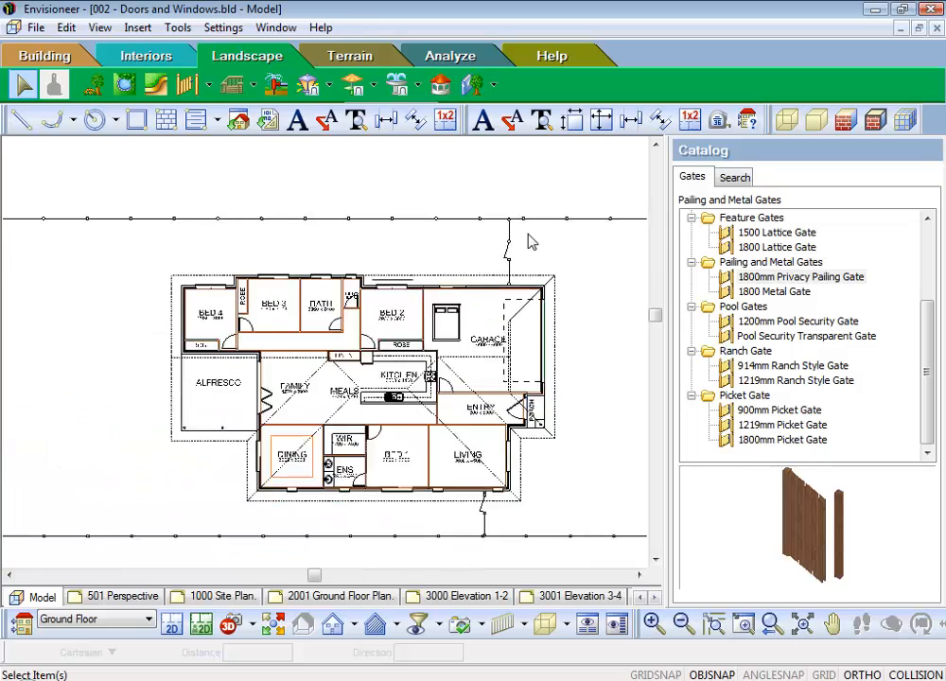
pyautogui.scroll(4, 508, 481)
pyautogui.scroll(3, 508, 481)
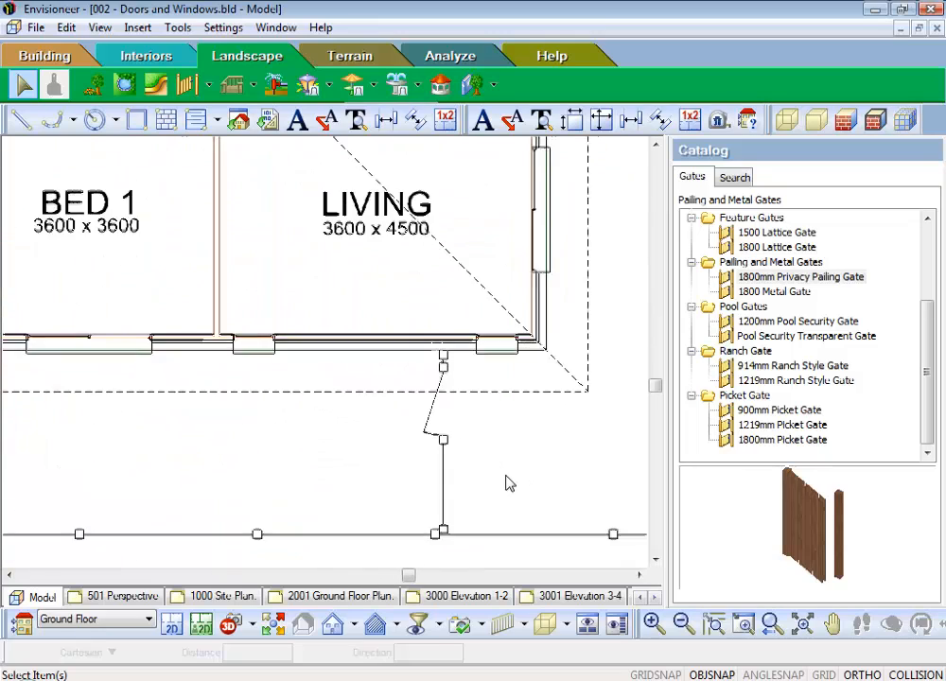
pyautogui.click(429, 355)
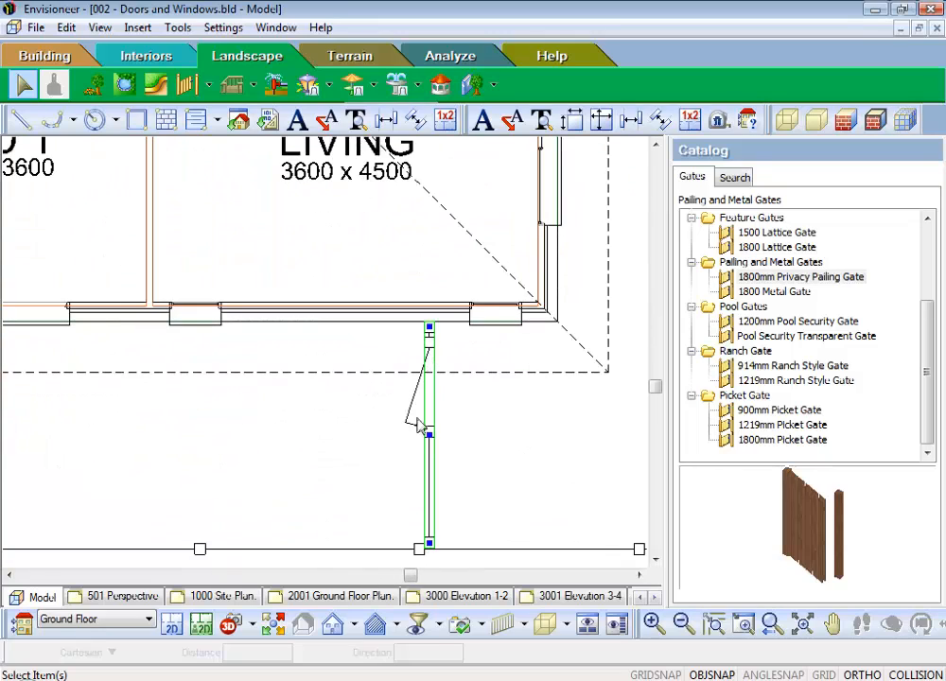
pyautogui.moveTo(429, 428); pyautogui.dragTo(438, 495)
# Apply Flip Opening, Flip Swing and Flip Opening again so the living room gate hinges at the boundary end and opens toward the back.
pyautogui.rightClick(465, 465)
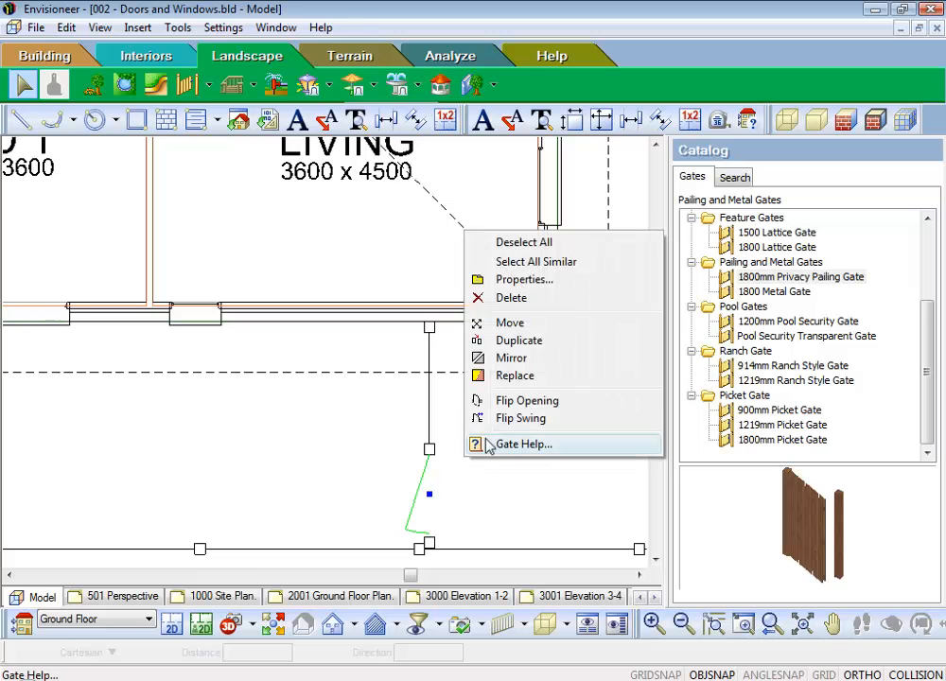
pyautogui.click(516, 403)
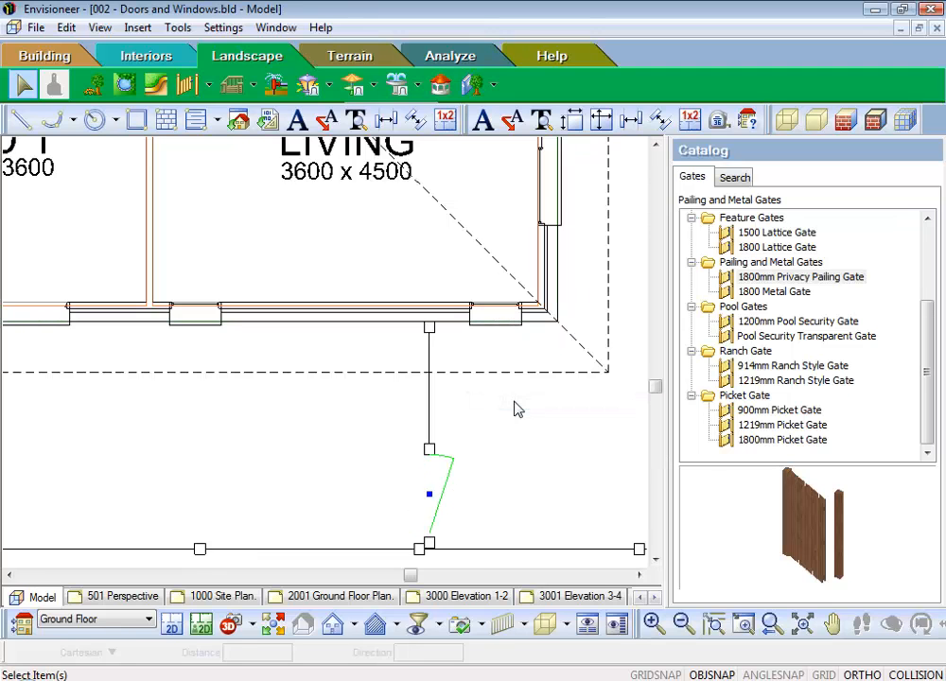
pyautogui.rightClick(515, 403)
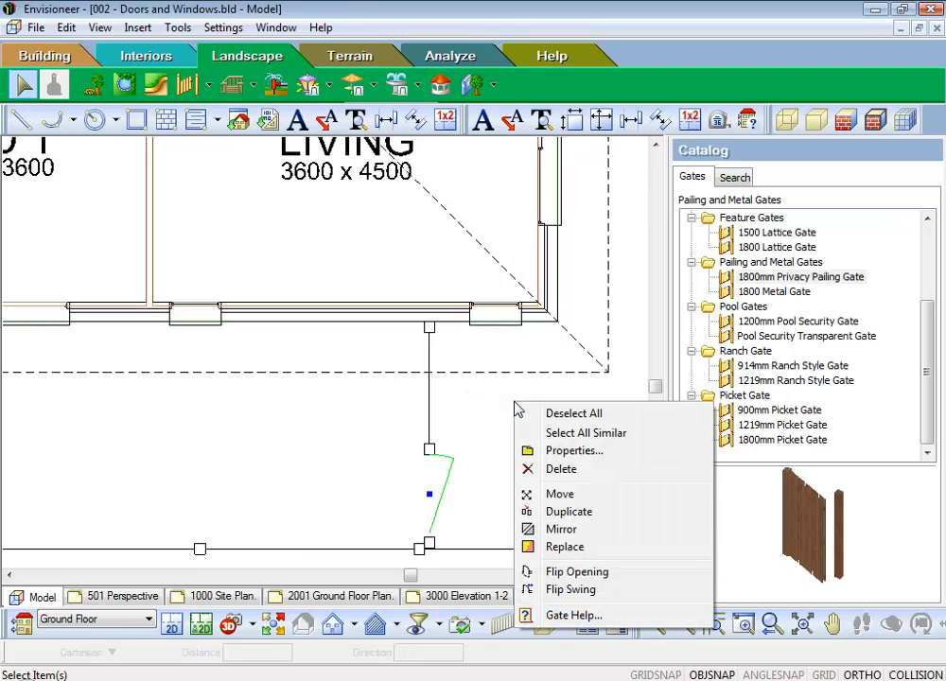
pyautogui.click(581, 590)
pyautogui.rightClick(509, 493)
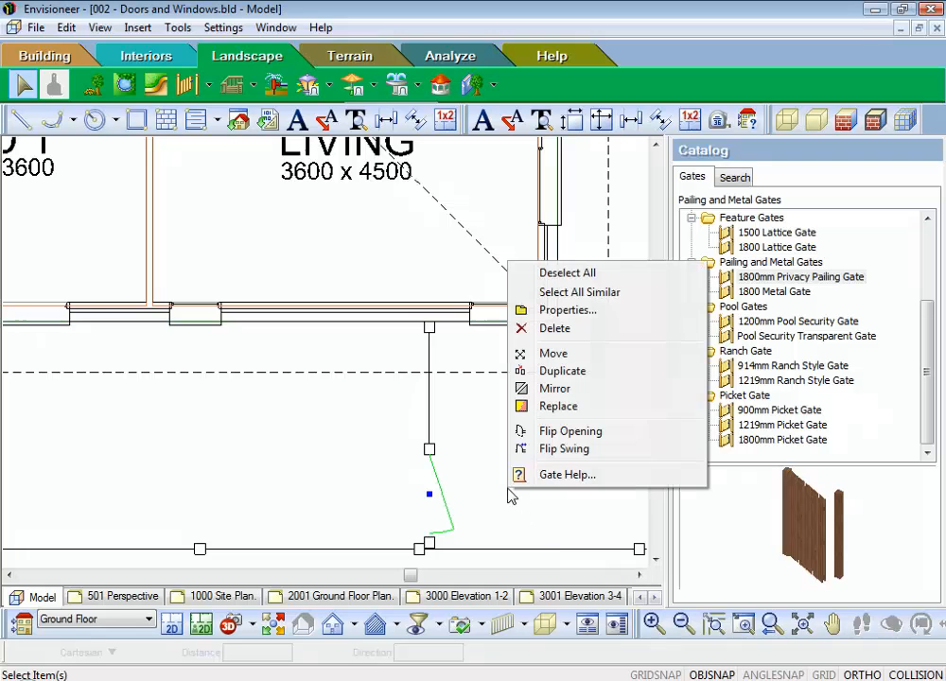
pyautogui.click(559, 433)
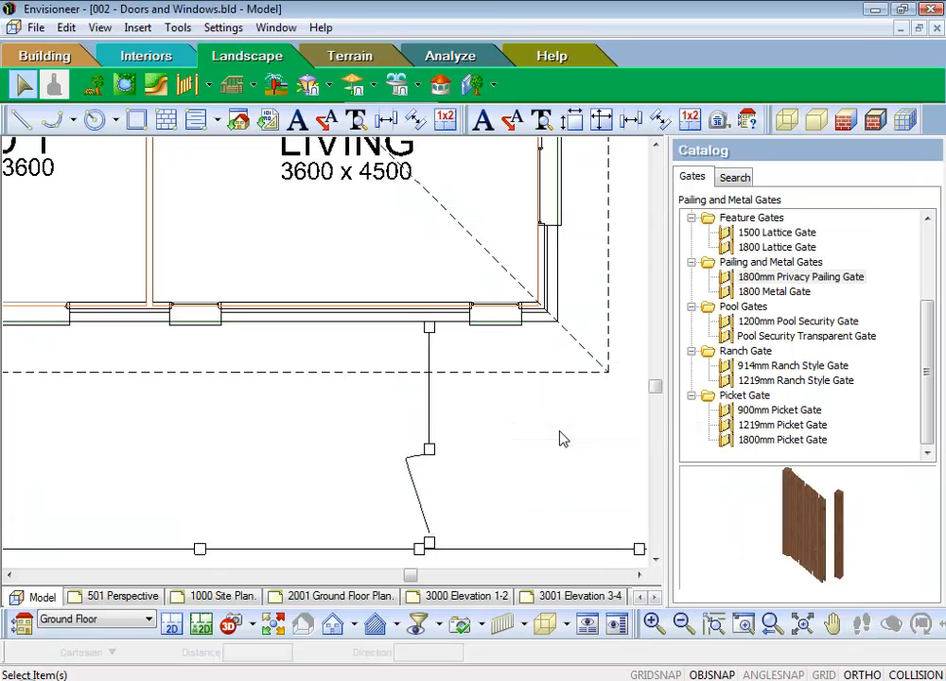
# Inspect the fences and gates in a 3D quick view from the living room's front corner, and return to the 2D plan.
pyautogui.scroll(-5, 560, 437)
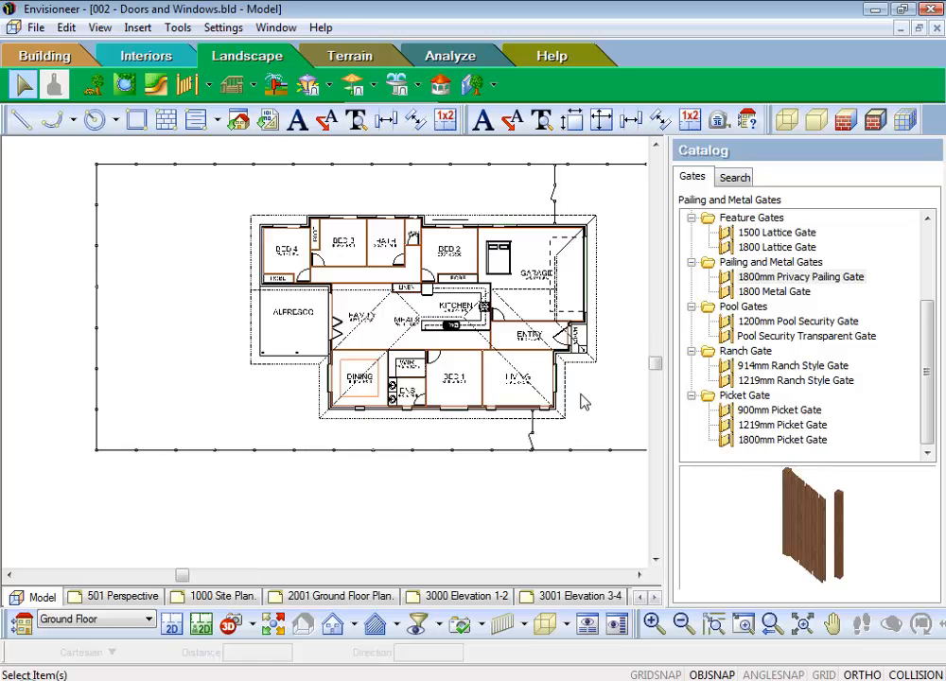
pyautogui.scroll(1, 463, 417)
pyautogui.click(277, 625)
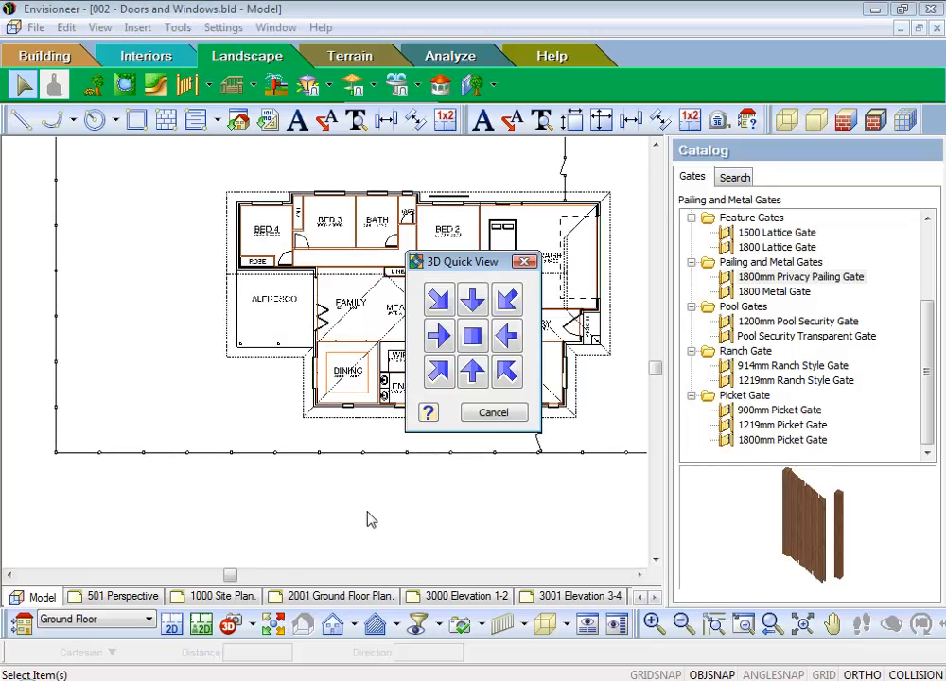
pyautogui.click(507, 374)
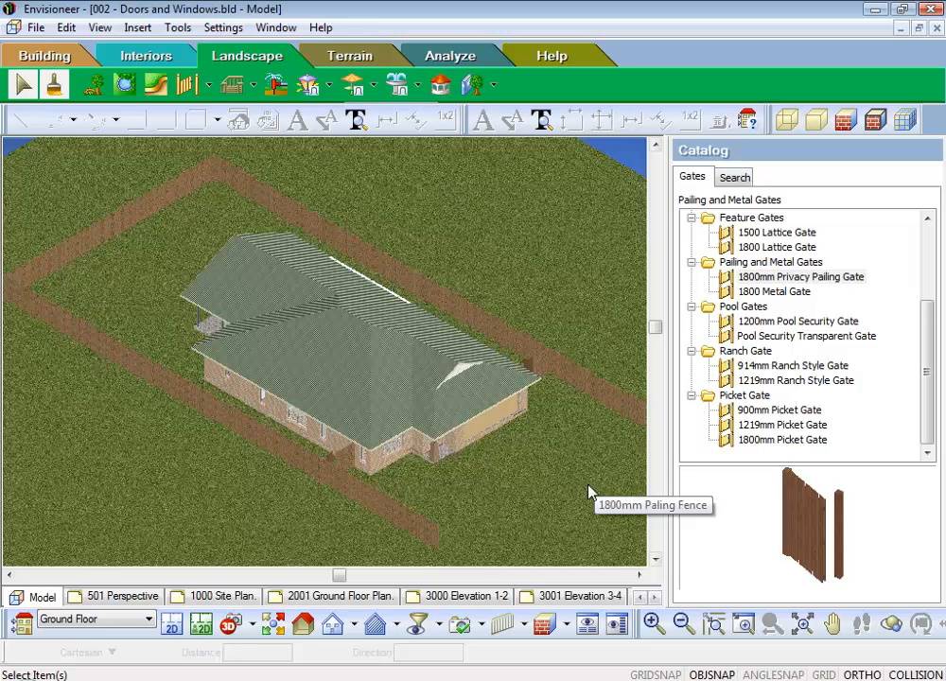
pyautogui.click(171, 624)
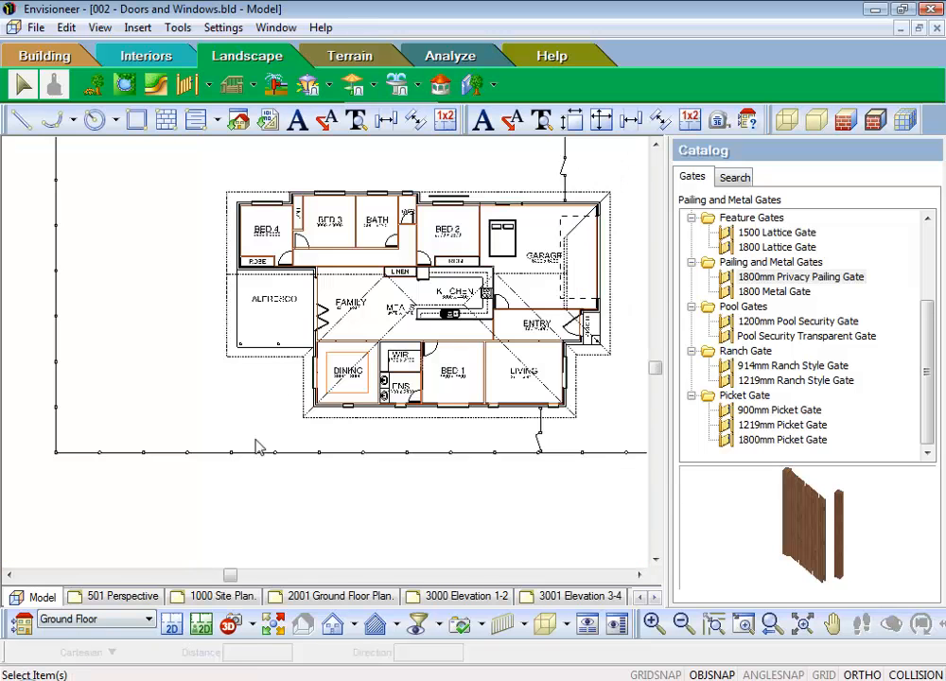
# Save the project.
pyautogui.scroll(-3, 284, 392)
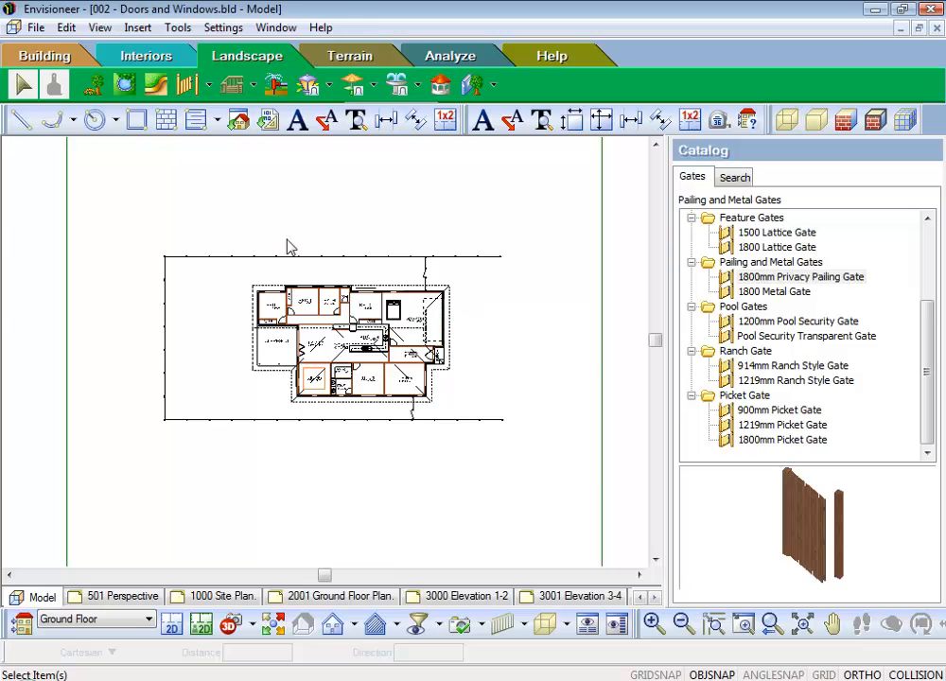
pyautogui.click(35, 28)
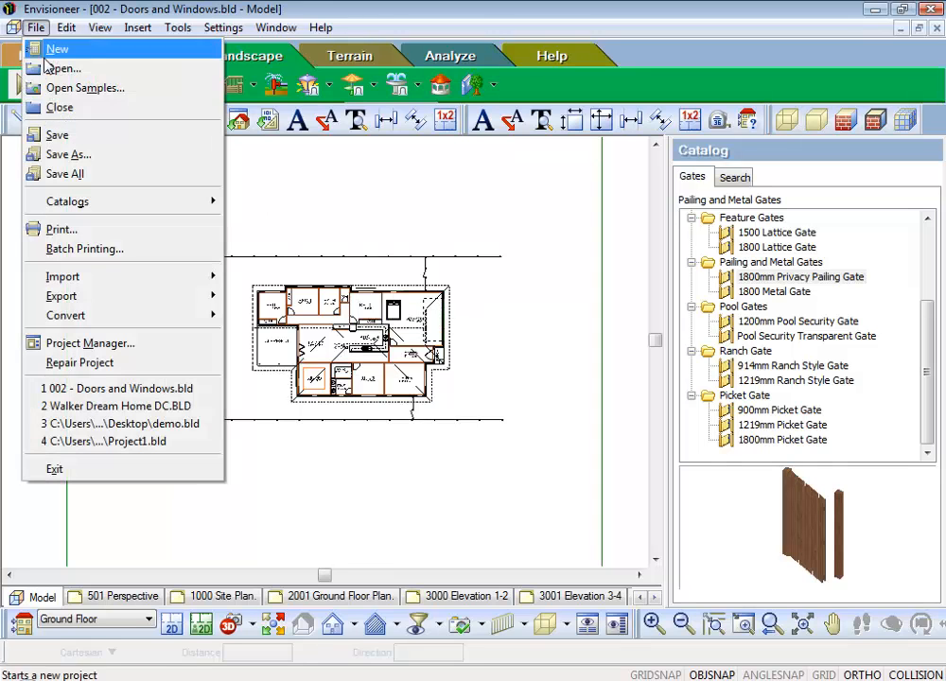
pyautogui.click(68, 140)
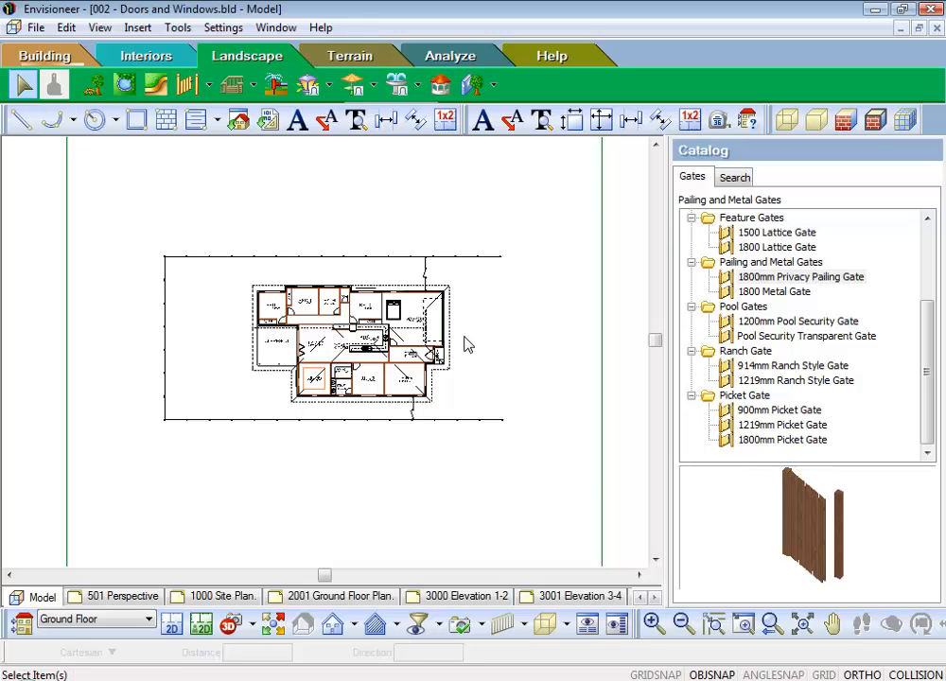
# Start inserting landscape edging with the 89mm x 89mm x 305mm Wood Post Edging at the front of the living room.
pyautogui.scroll(5, 463, 344)
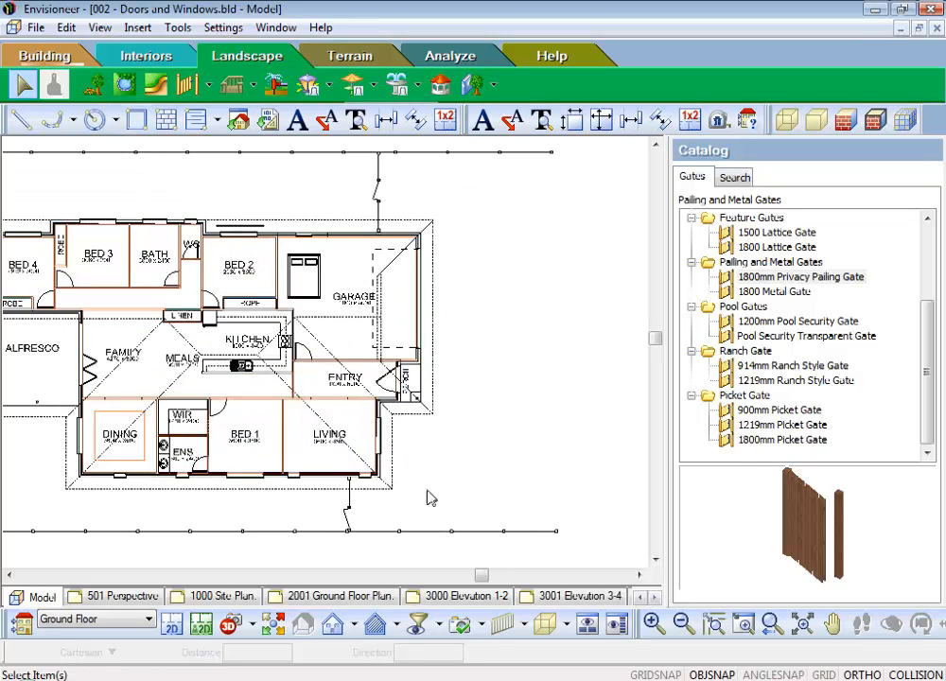
pyautogui.scroll(3, 431, 499)
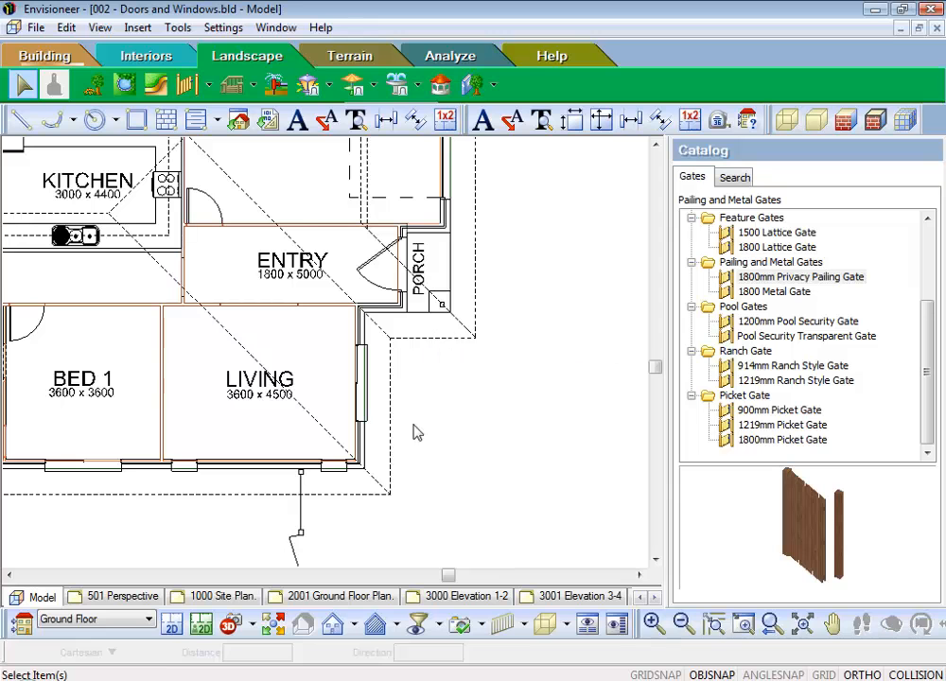
pyautogui.click(157, 88)
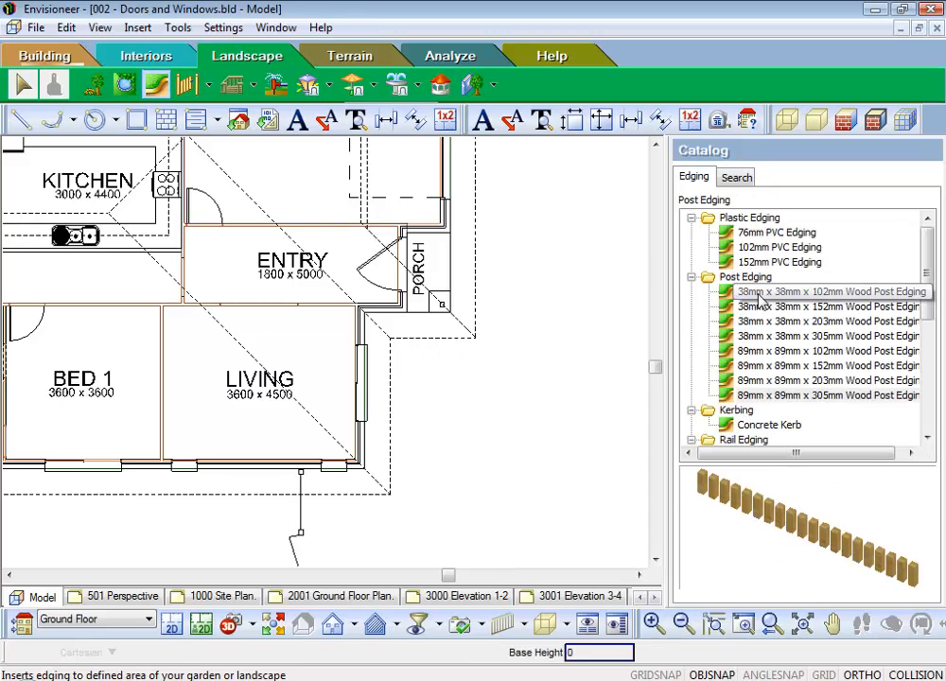
pyautogui.click(763, 396)
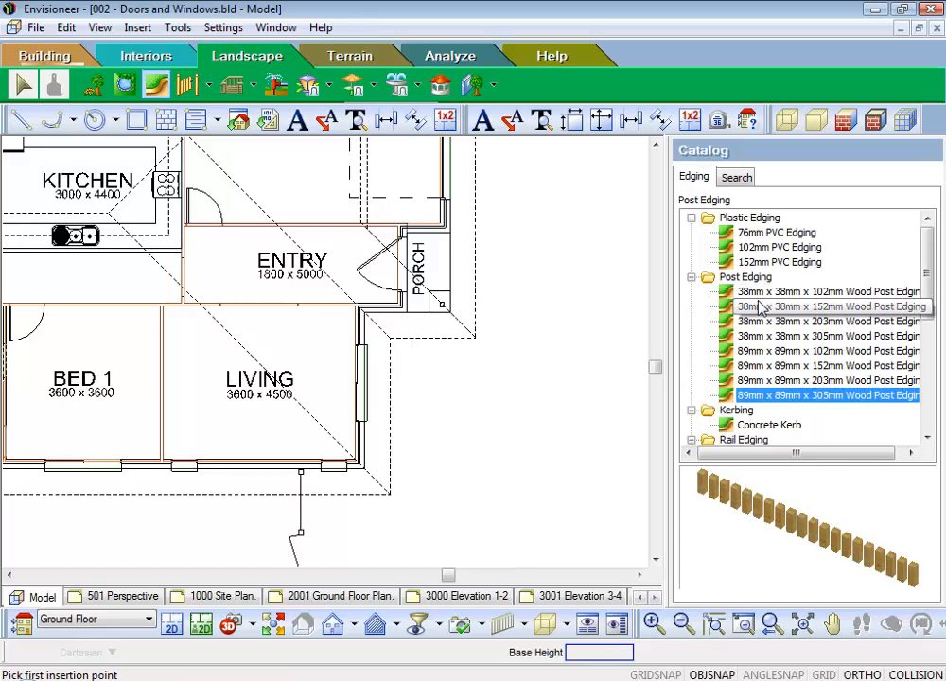
# Examine the wood post edging's type, appearance and quantity settings, previewing the Rail type and restoring Post.
pyautogui.rightClick(790, 404)
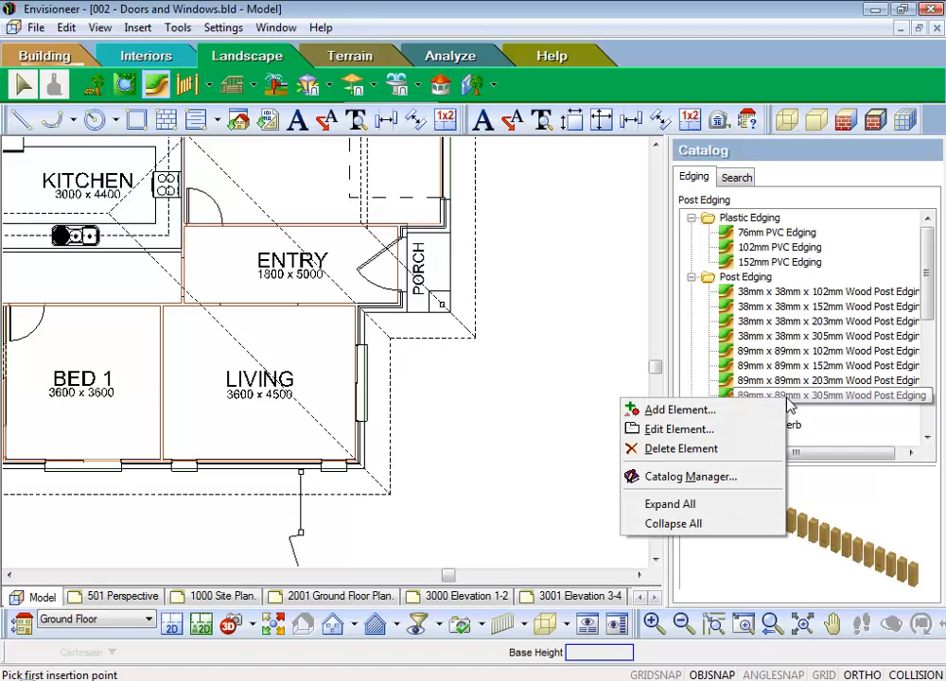
pyautogui.click(676, 427)
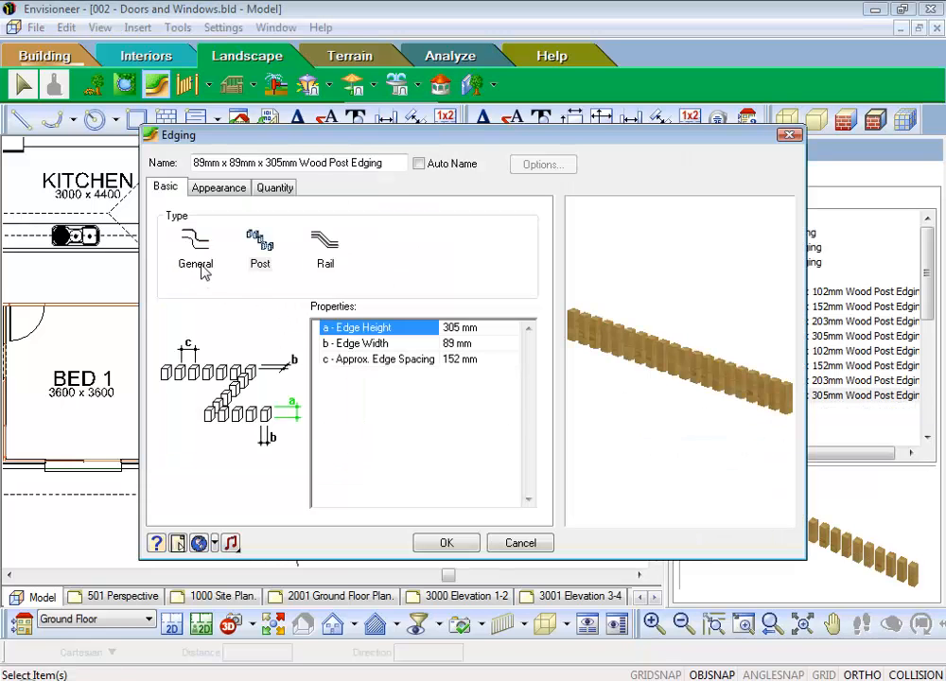
pyautogui.click(325, 247)
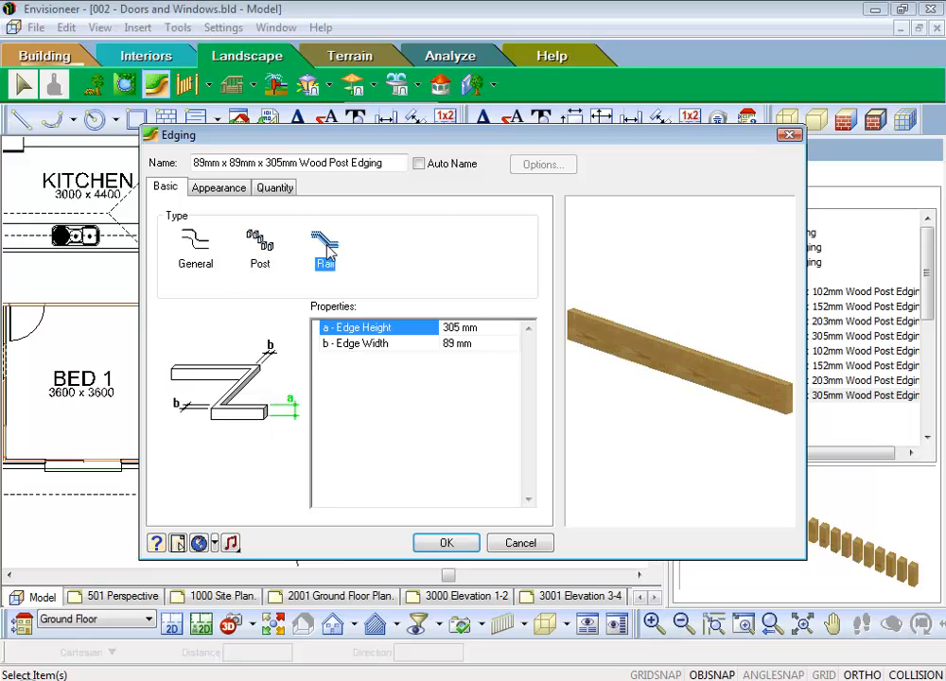
pyautogui.click(269, 247)
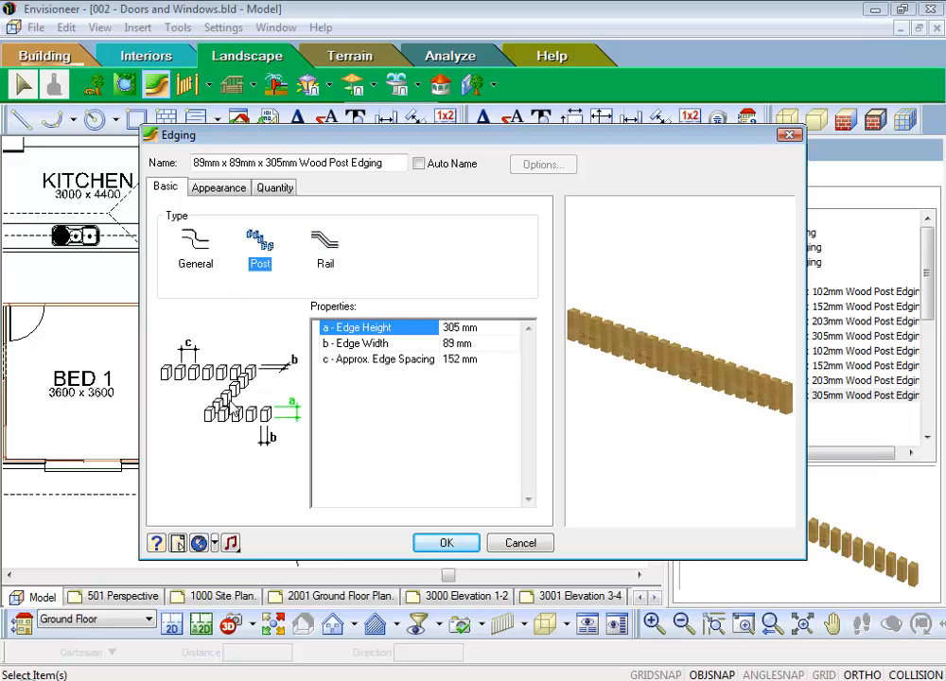
pyautogui.click(218, 188)
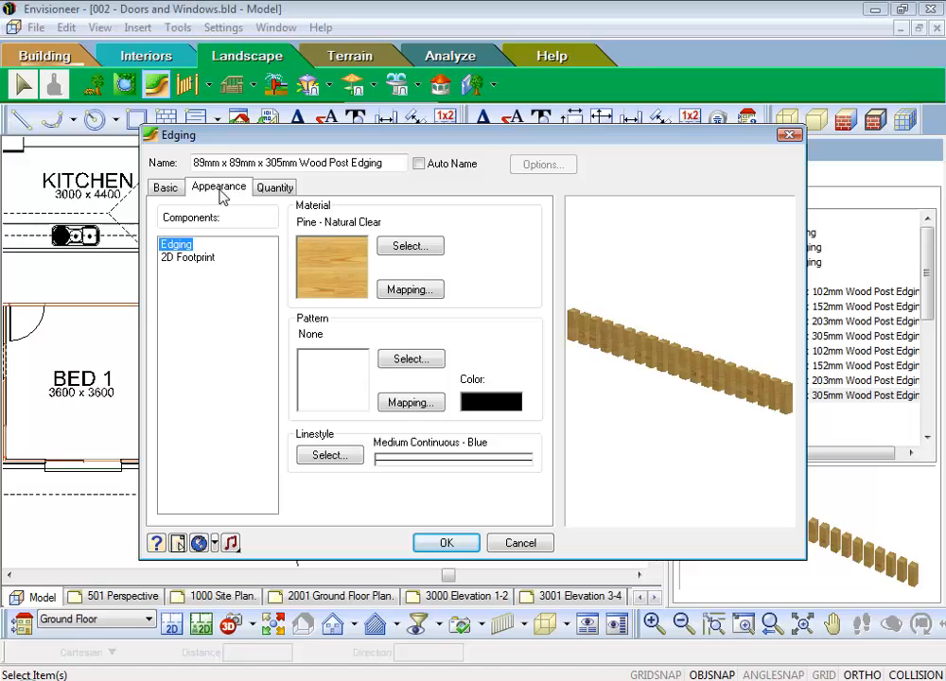
pyautogui.click(272, 188)
pyautogui.click(168, 189)
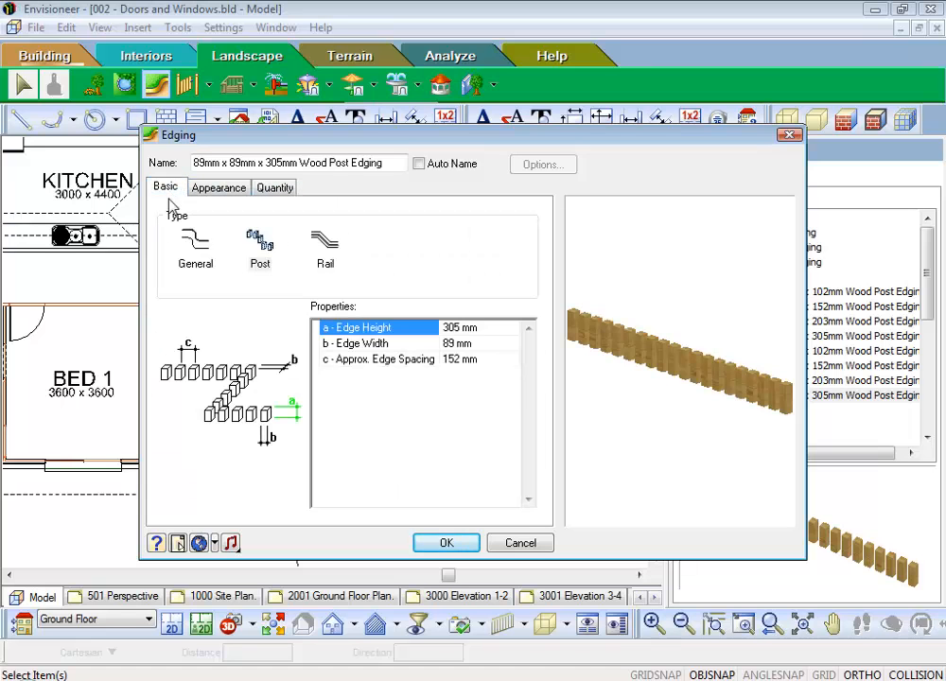
pyautogui.click(448, 544)
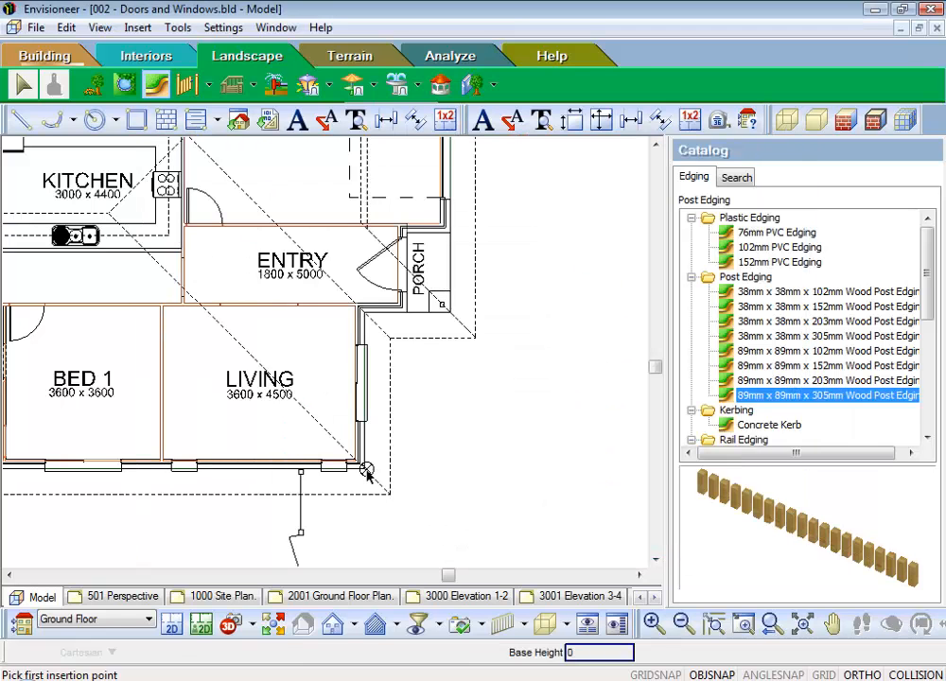
# Run the post edging from the living room's outer corner to the porch line, about 3670 mm to the porch corner, and back along the porch side.
pyautogui.click(364, 468)
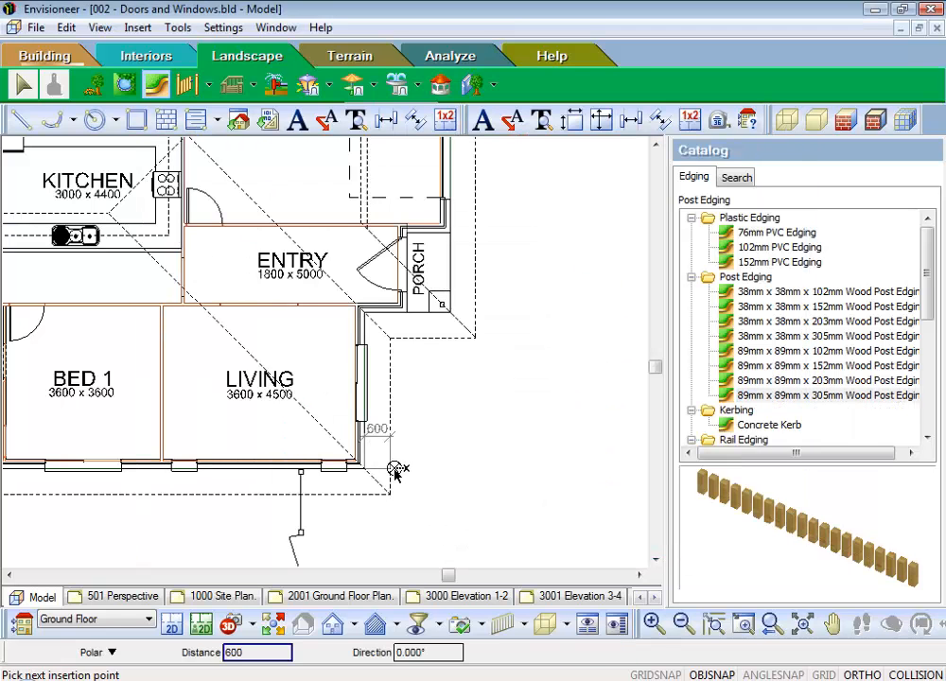
pyautogui.click(450, 467)
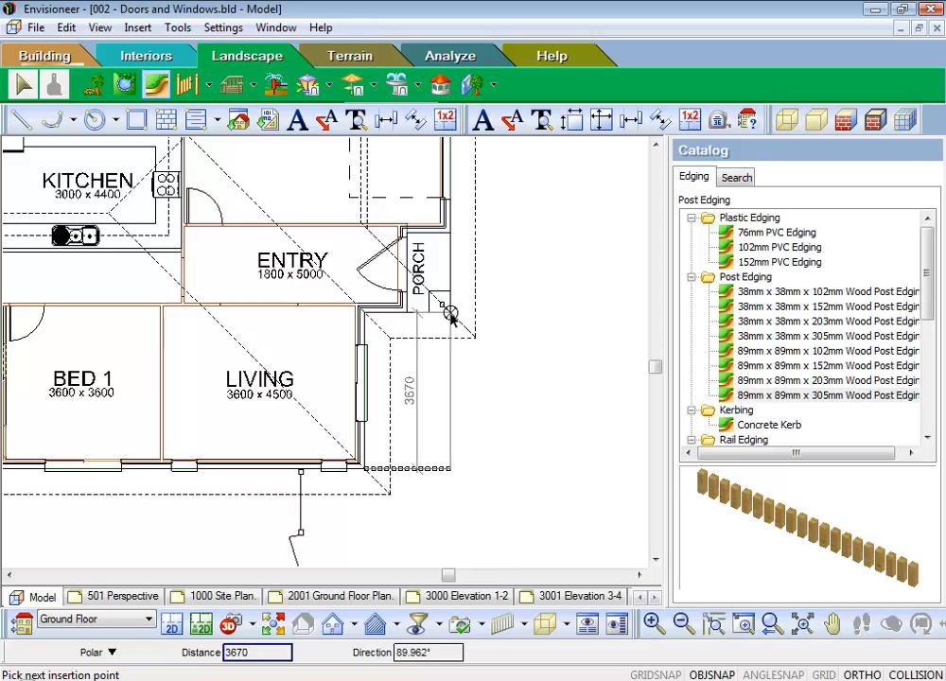
pyautogui.click(449, 314)
pyautogui.click(407, 314)
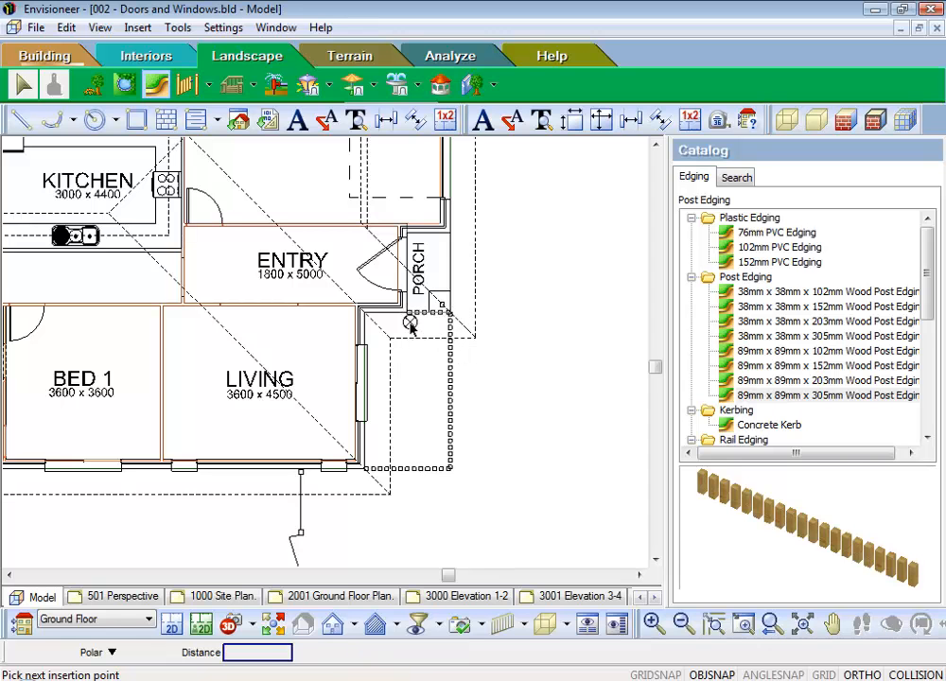
pyautogui.rightClick(416, 345)
pyautogui.click(460, 359)
# Show the garden bed area in the 2D Designer's View and hide the roofs with the view filter.
pyautogui.scroll(5, 467, 406)
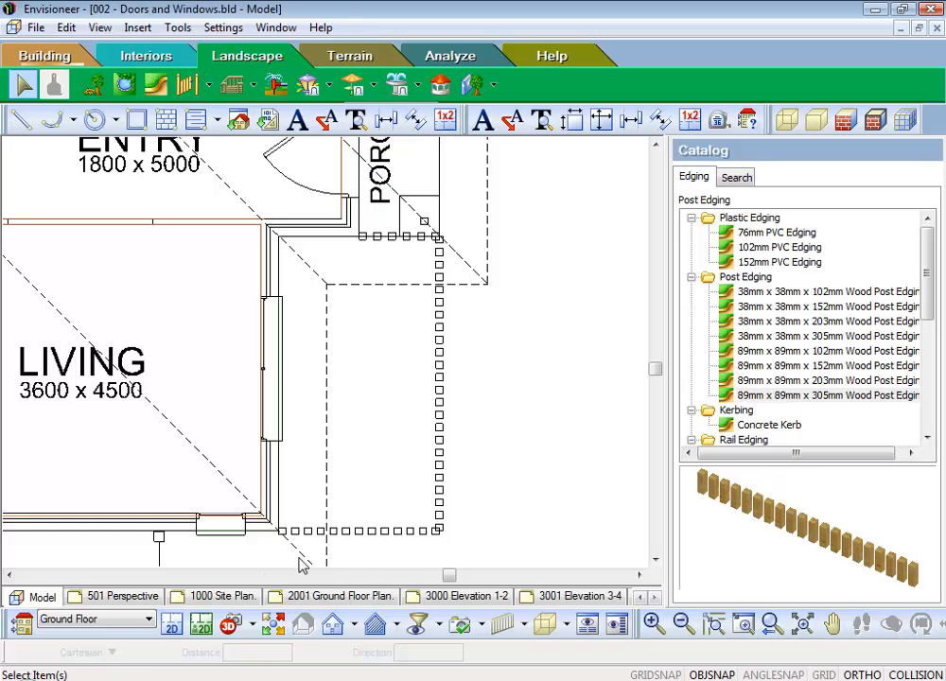
pyautogui.click(200, 626)
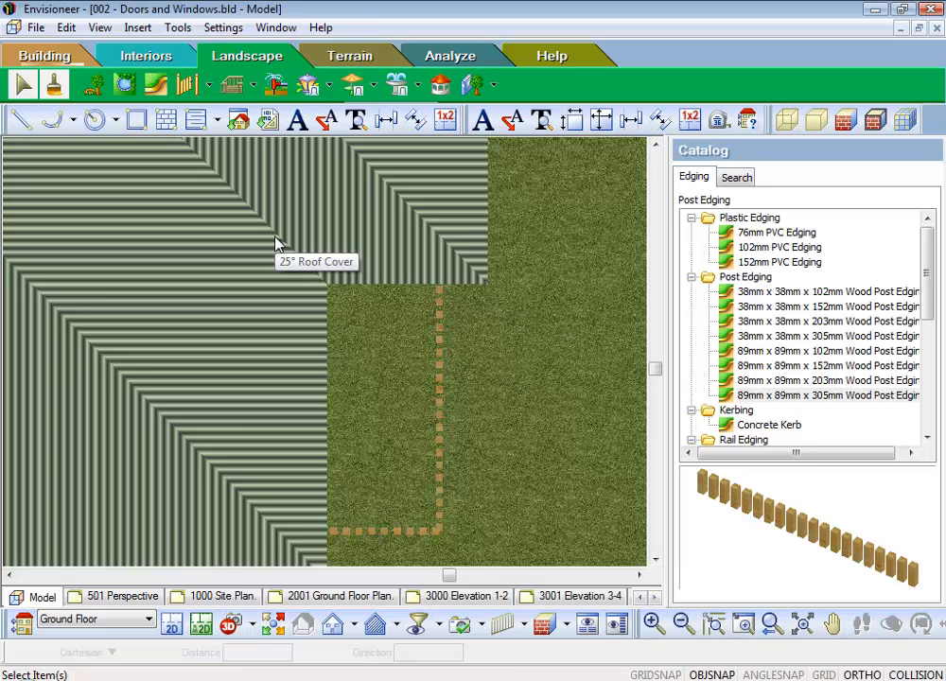
pyautogui.click(418, 624)
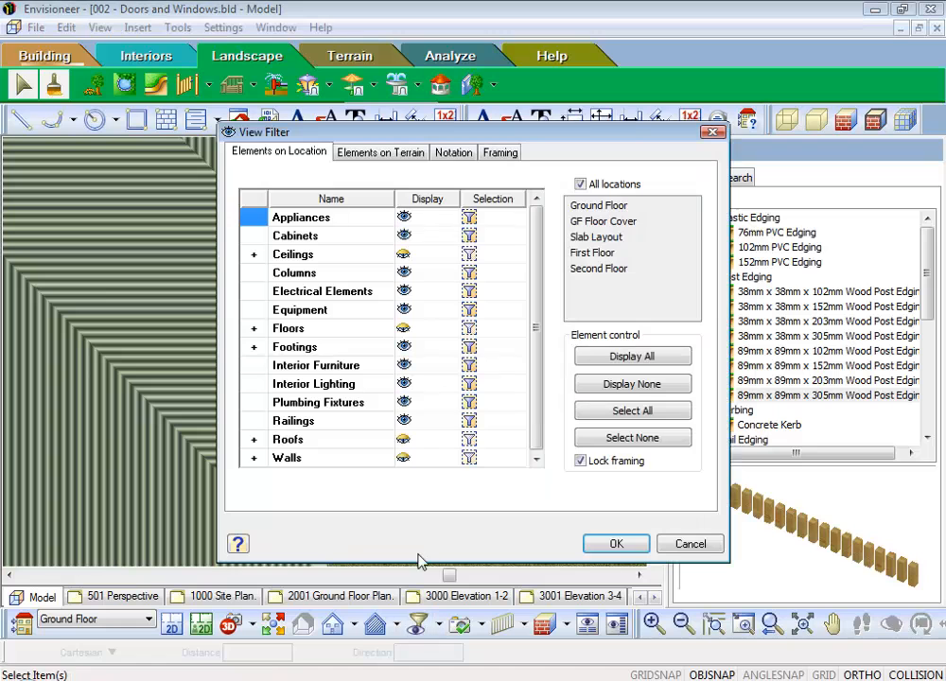
pyautogui.click(404, 442)
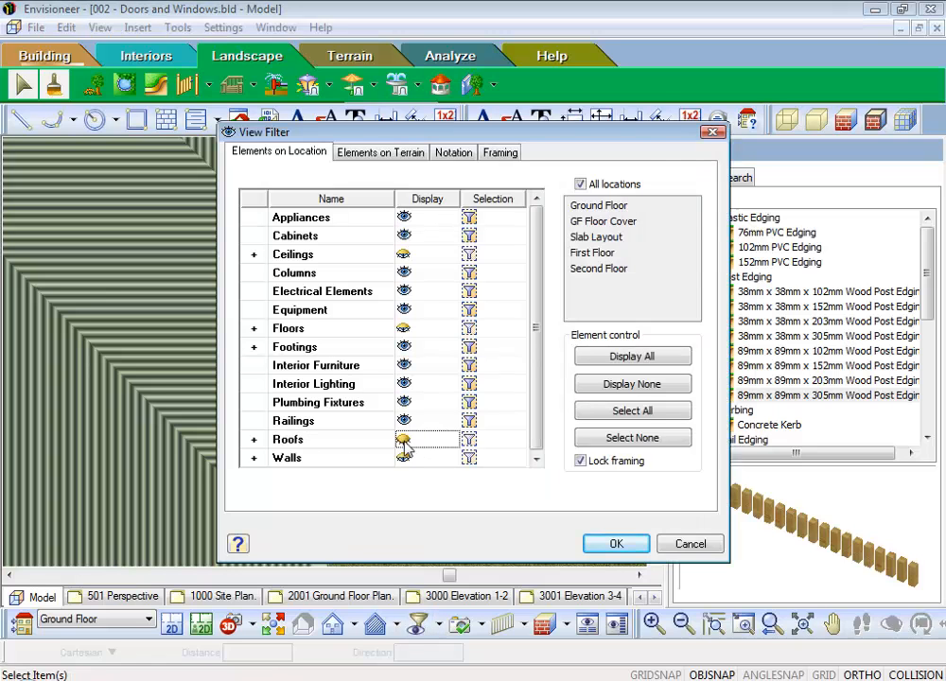
pyautogui.click(588, 545)
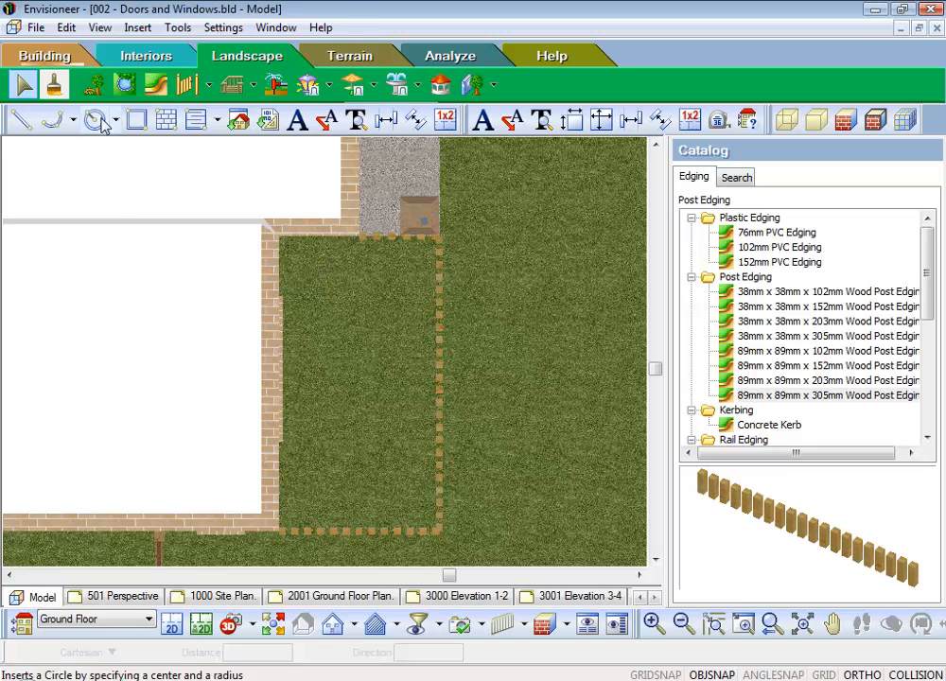
# Start inserting a landscape fill and examine the Soil fill's material and appearance settings.
pyautogui.click(126, 86)
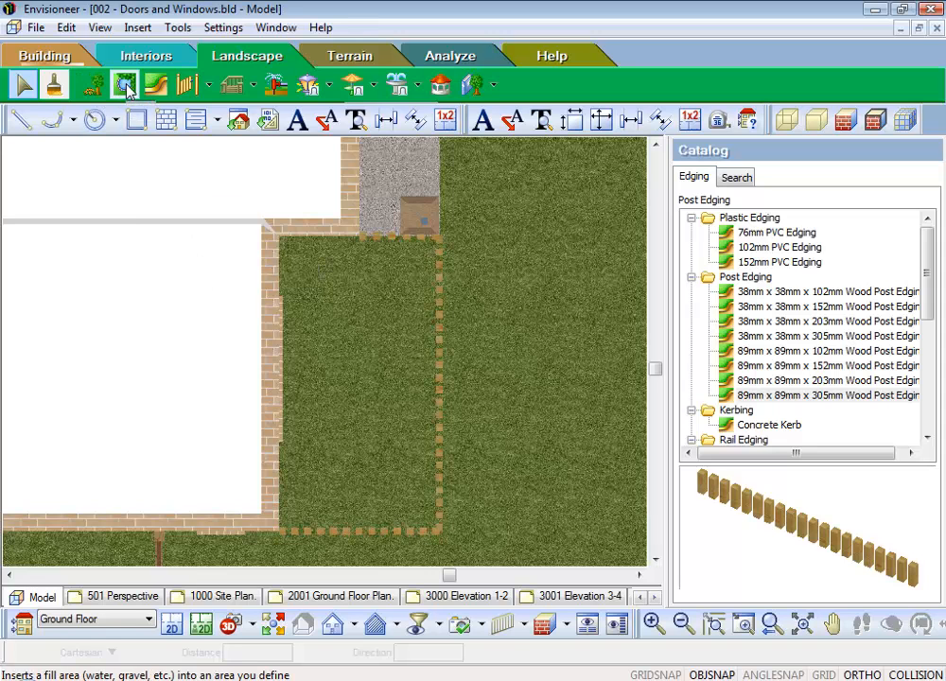
pyautogui.rightClick(747, 236)
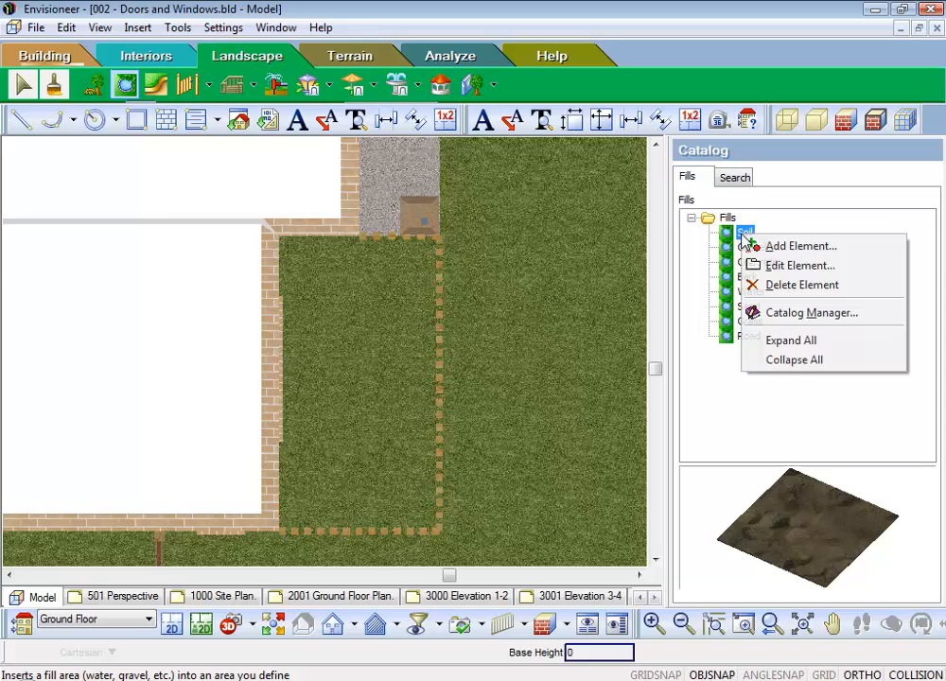
pyautogui.click(787, 266)
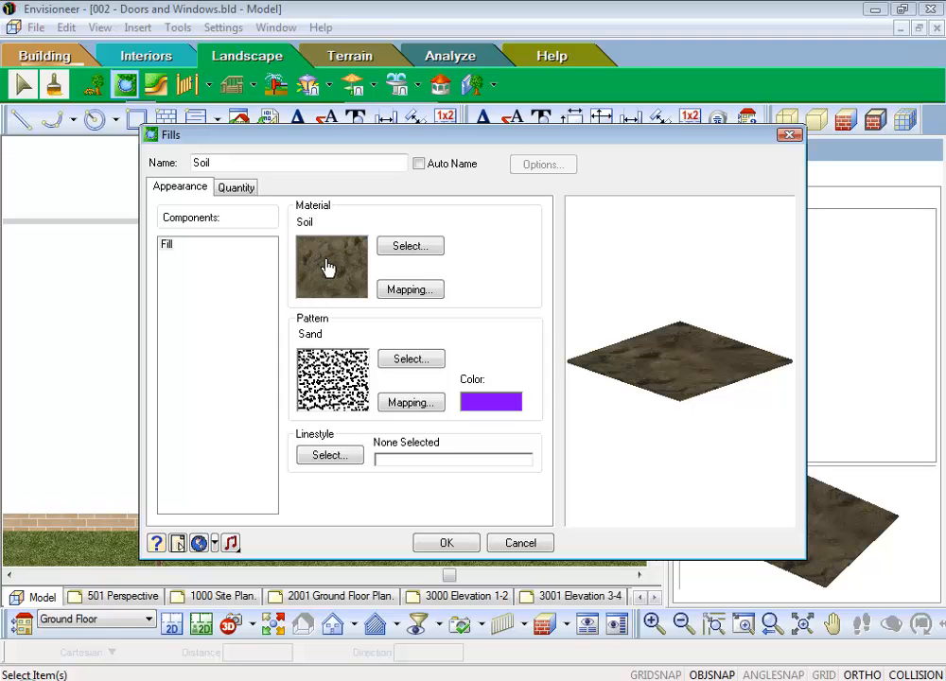
pyautogui.click(446, 545)
# Fill the rectangular garden bed between the living room wall, the porch and the post edging with Soil.
pyautogui.click(278, 532)
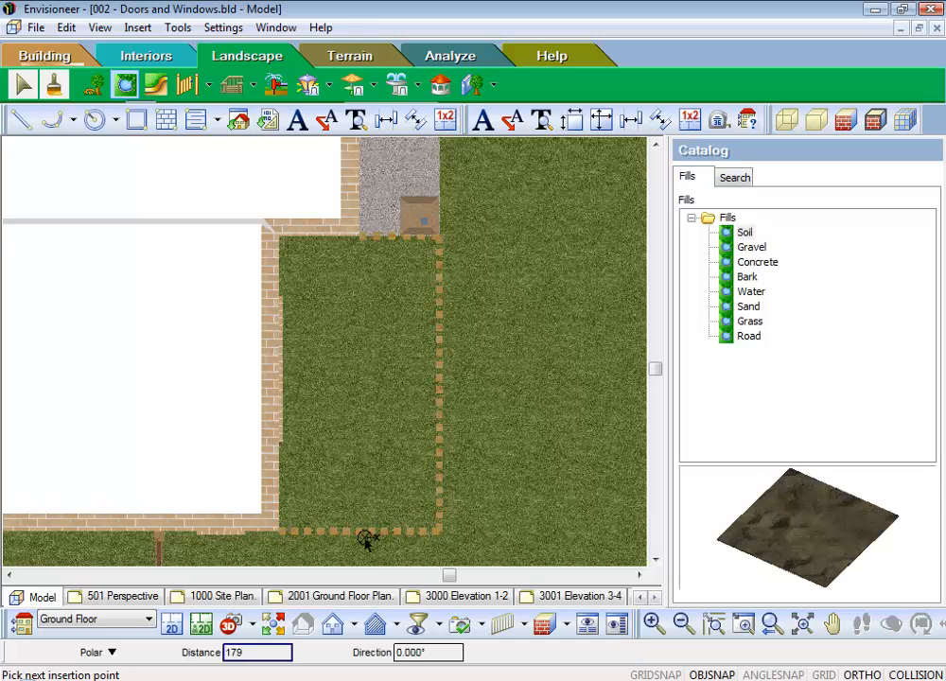
pyautogui.click(439, 531)
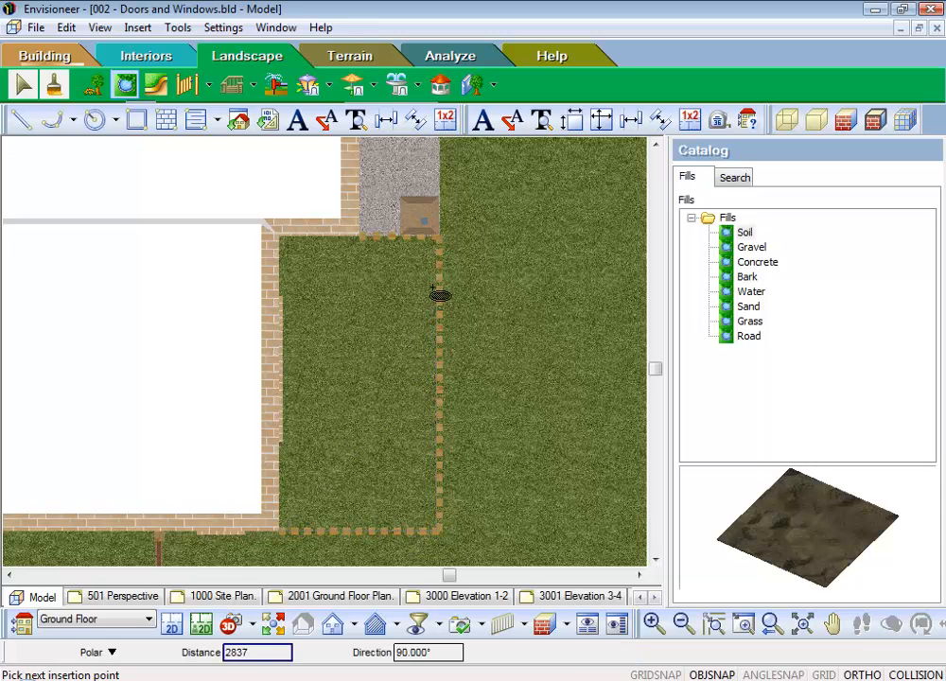
pyautogui.click(439, 239)
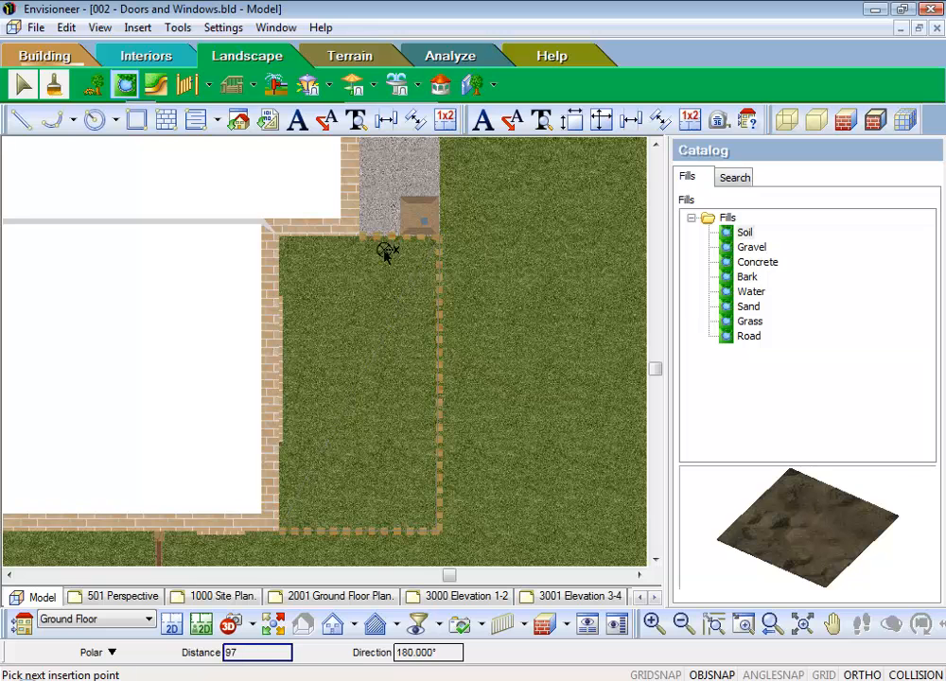
pyautogui.rightClick(277, 237)
pyautogui.click(315, 246)
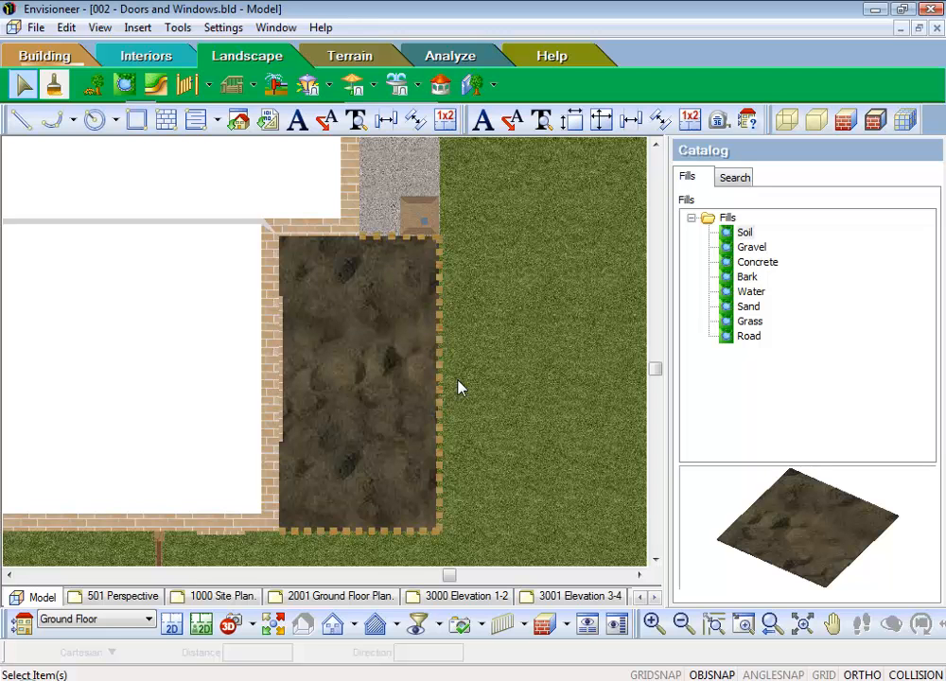
# Plant four Honey Myrtle [1] shrubs in a row along the inside of the garden bed's outer edging.
pyautogui.scroll(-2, 458, 388)
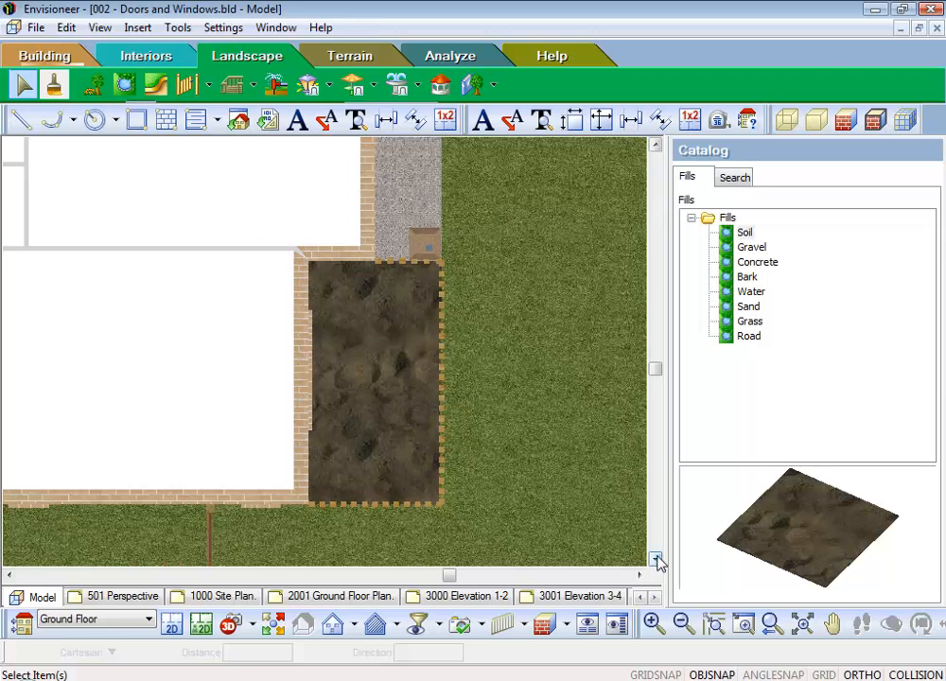
pyautogui.click(655, 559)
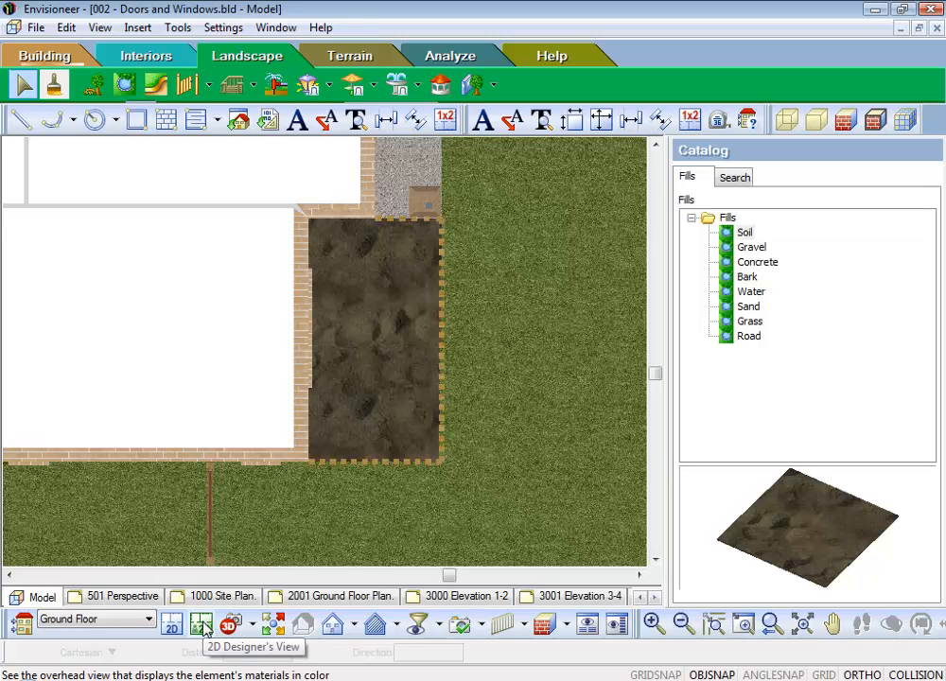
pyautogui.click(98, 91)
pyautogui.click(759, 234)
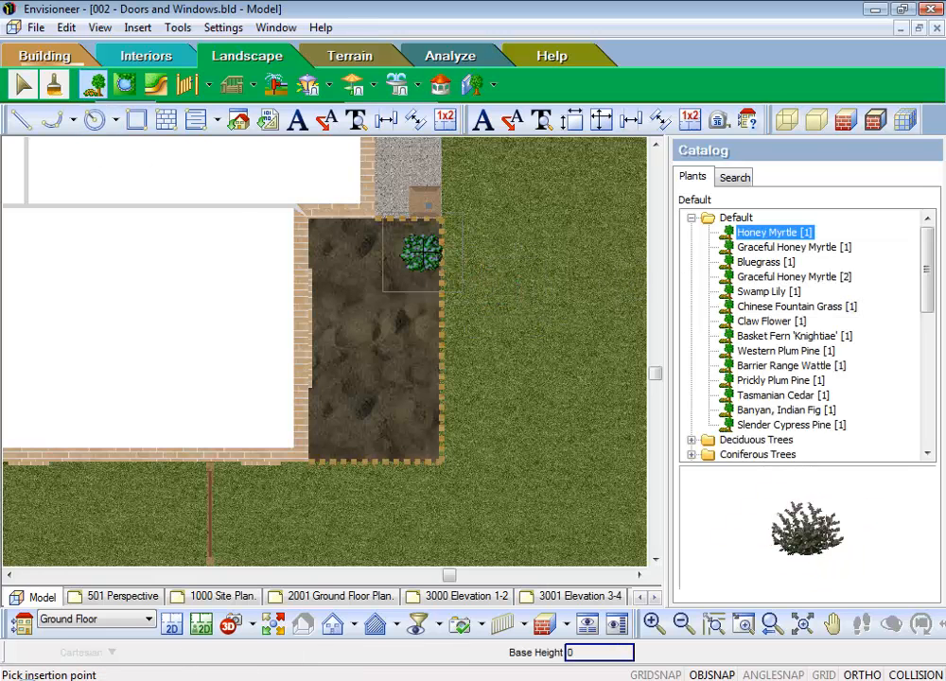
pyautogui.click(421, 252)
pyautogui.click(420, 298)
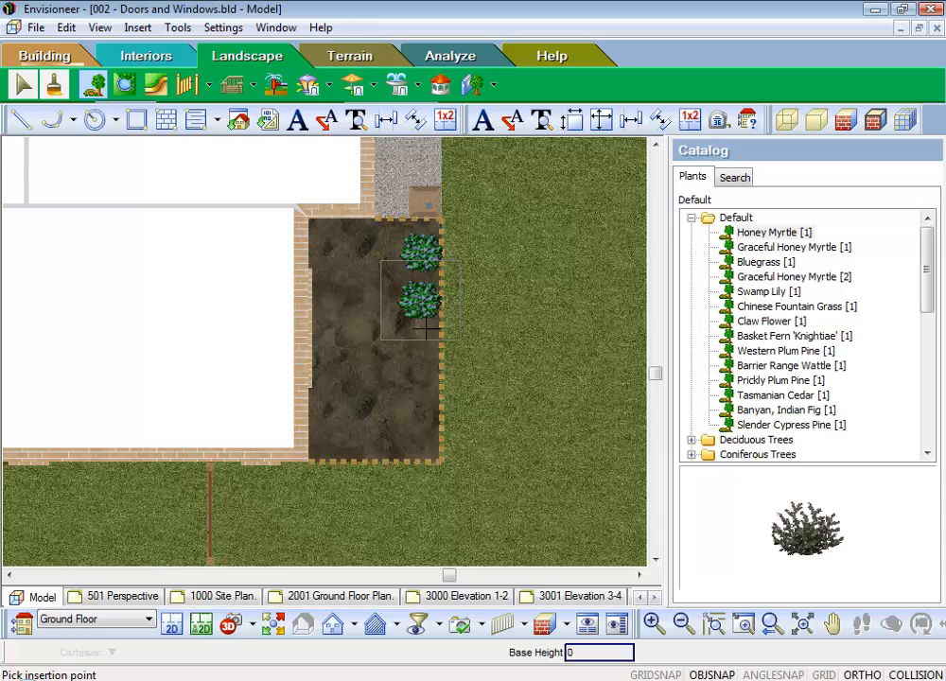
pyautogui.click(420, 345)
pyautogui.click(422, 408)
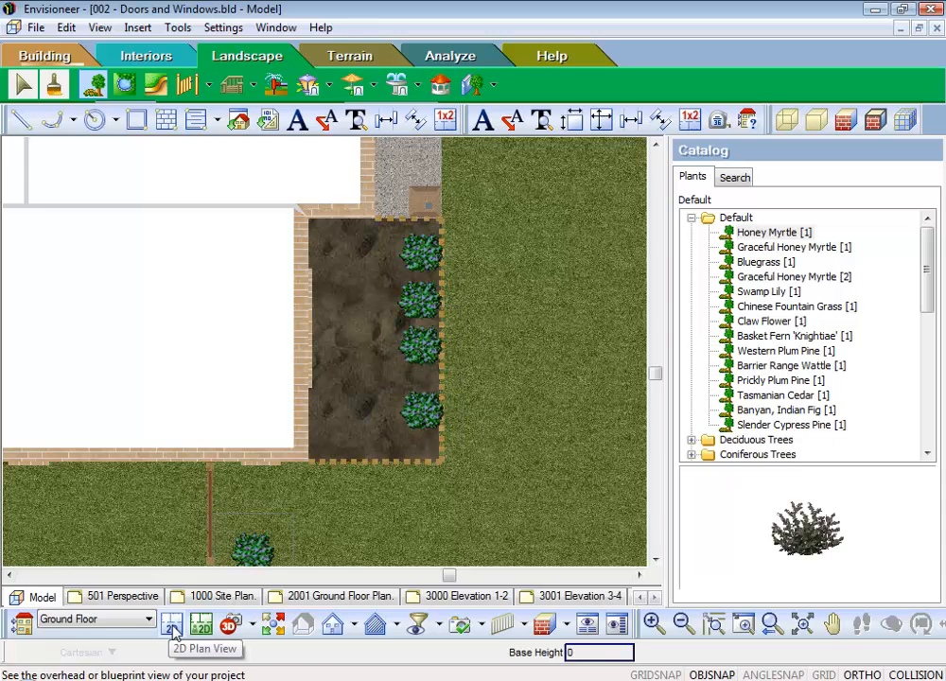
# In the 2D Plan View, plant four Claw Flower [1] shrubs in a row beside the living room wall.
pyautogui.click(173, 629)
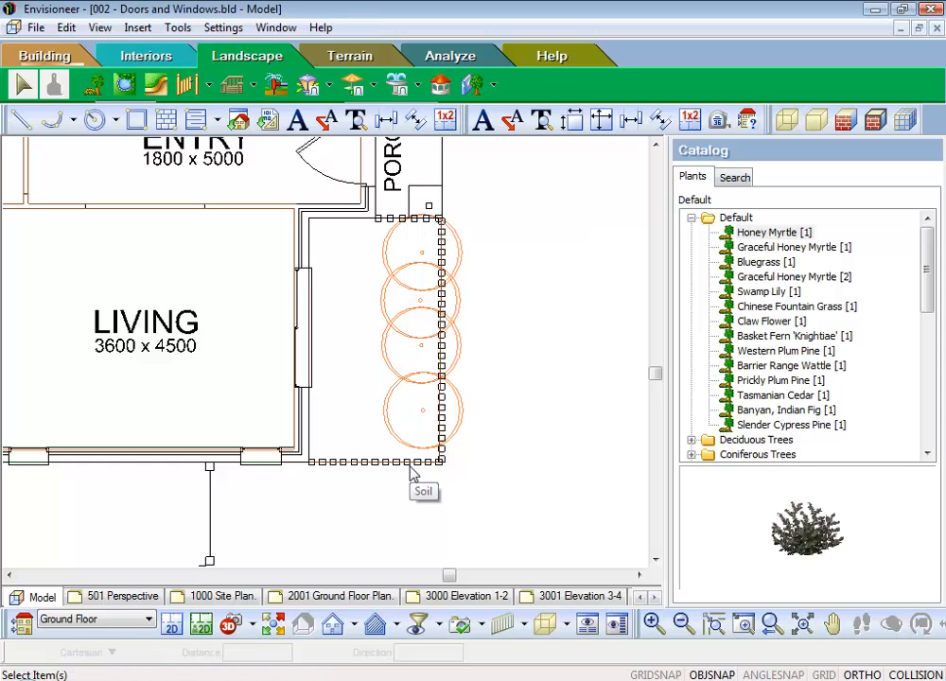
pyautogui.click(750, 427)
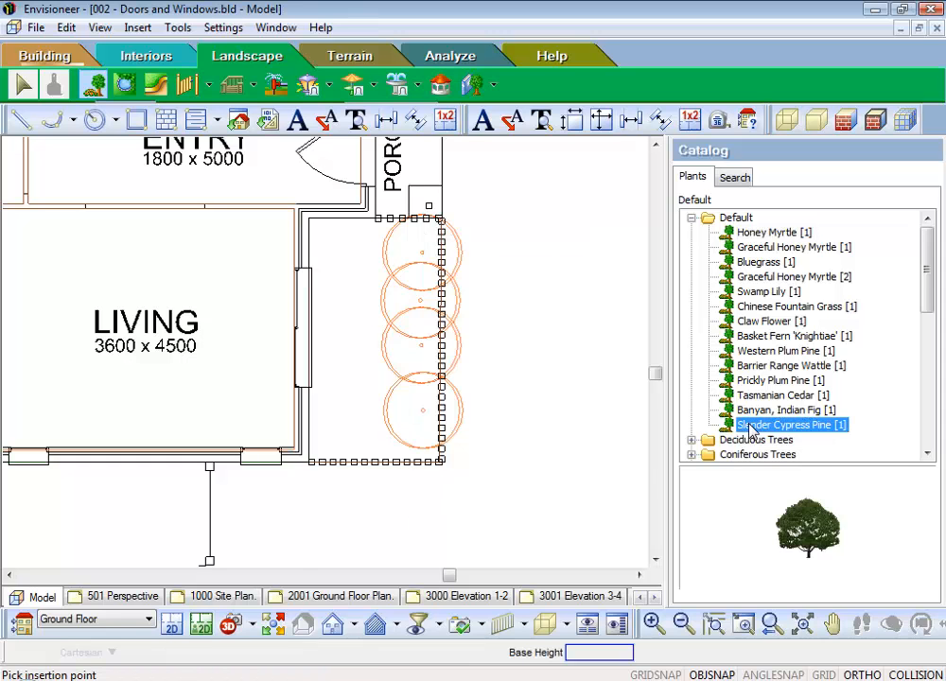
pyautogui.click(764, 321)
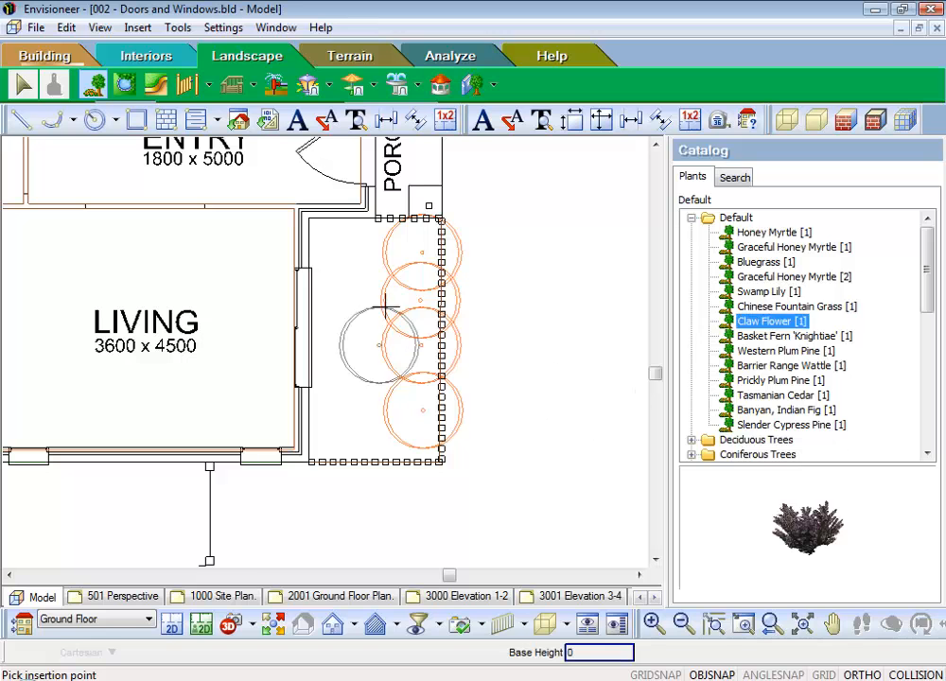
pyautogui.click(357, 243)
pyautogui.click(342, 311)
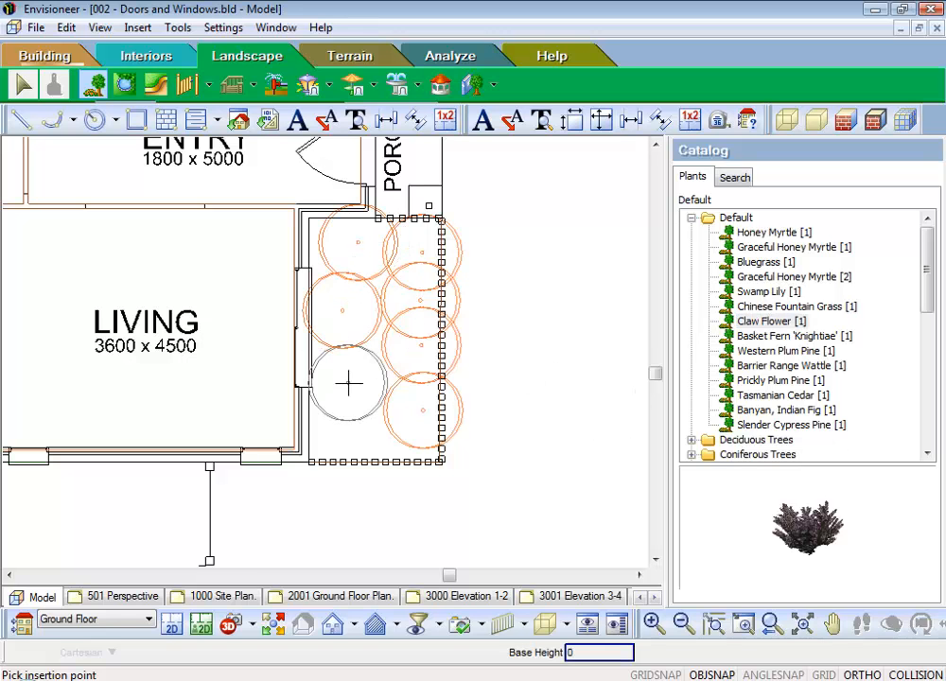
pyautogui.click(348, 382)
pyautogui.rightClick(352, 436)
pyautogui.click(378, 447)
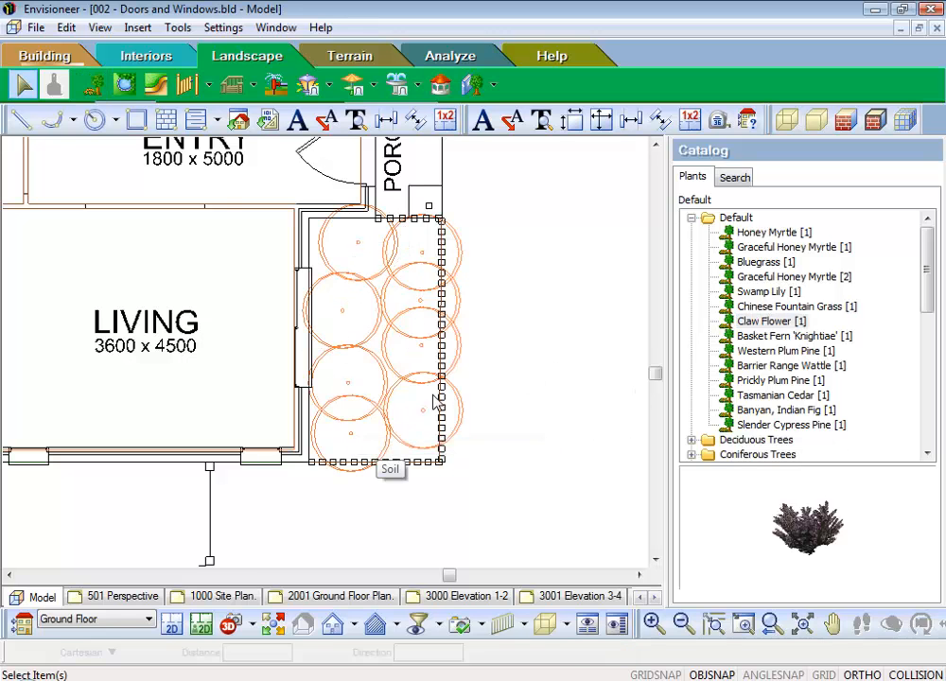
# Place five Slender Cypress Pine [1] trees around the outside of the boundary fences, two along one side fence, two along the other and one at the rear corner.
pyautogui.scroll(-5, 430, 402)
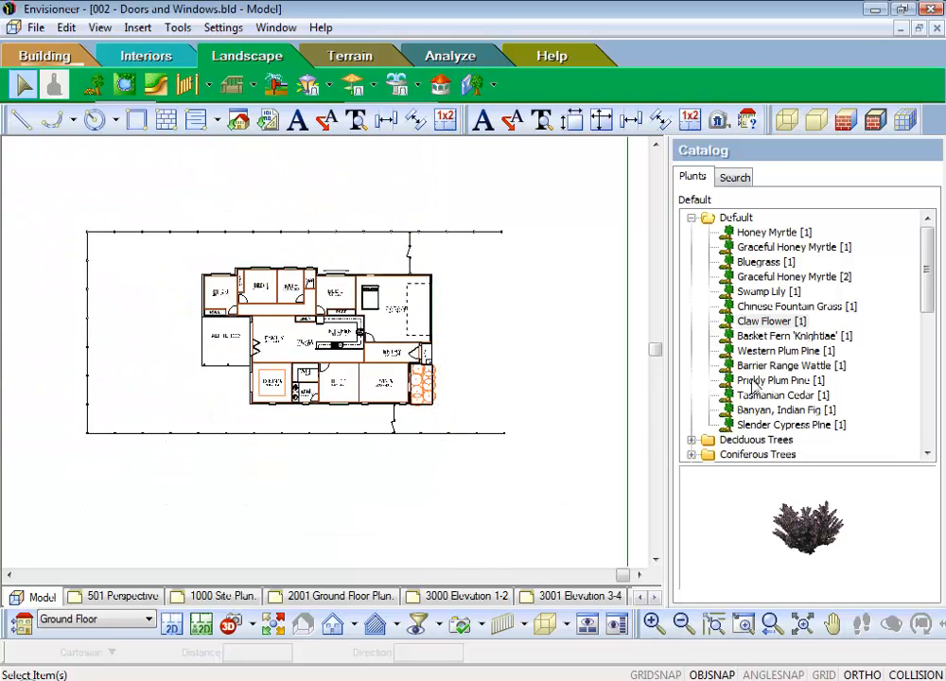
pyautogui.click(762, 425)
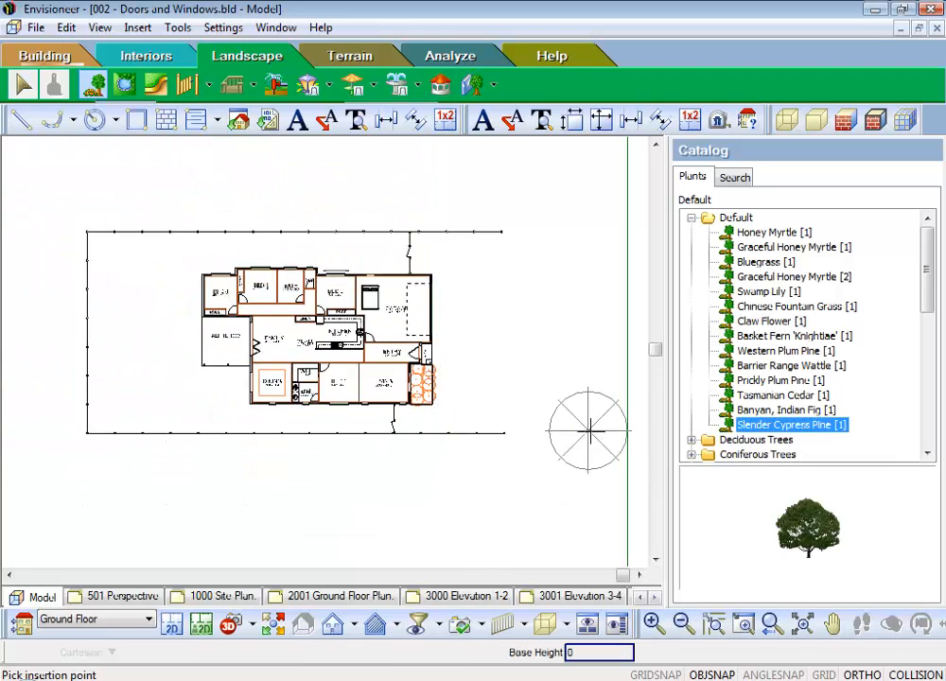
pyautogui.click(416, 462)
pyautogui.click(405, 201)
pyautogui.click(240, 192)
pyautogui.click(54, 230)
pyautogui.click(152, 471)
pyautogui.rightClick(283, 480)
pyautogui.click(313, 488)
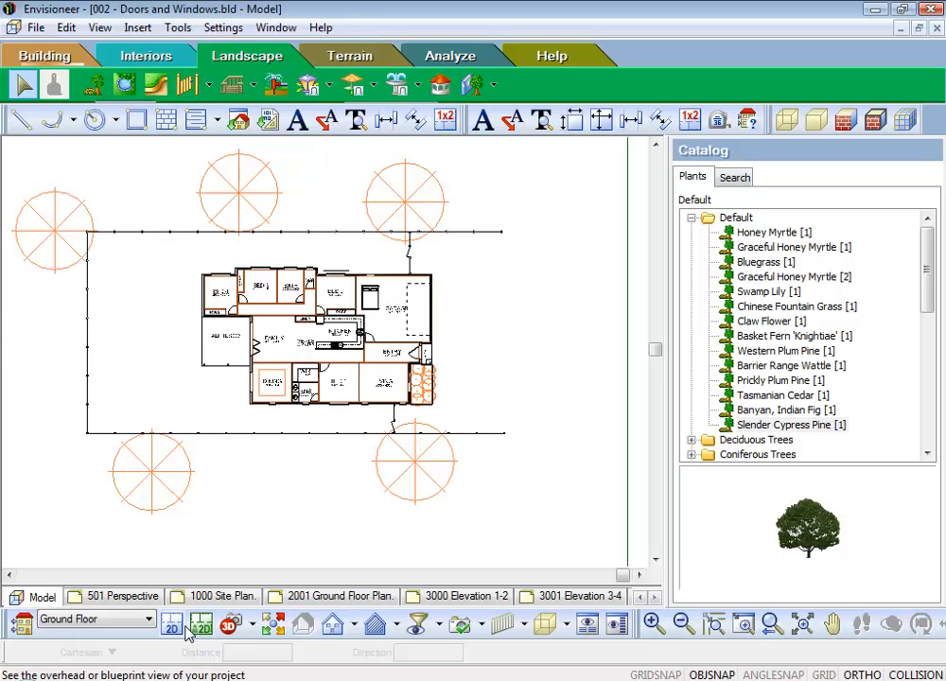
# Place a new camera in front of the house aimed at the entry, move it closer, and display the roofs again.
pyautogui.click(252, 625)
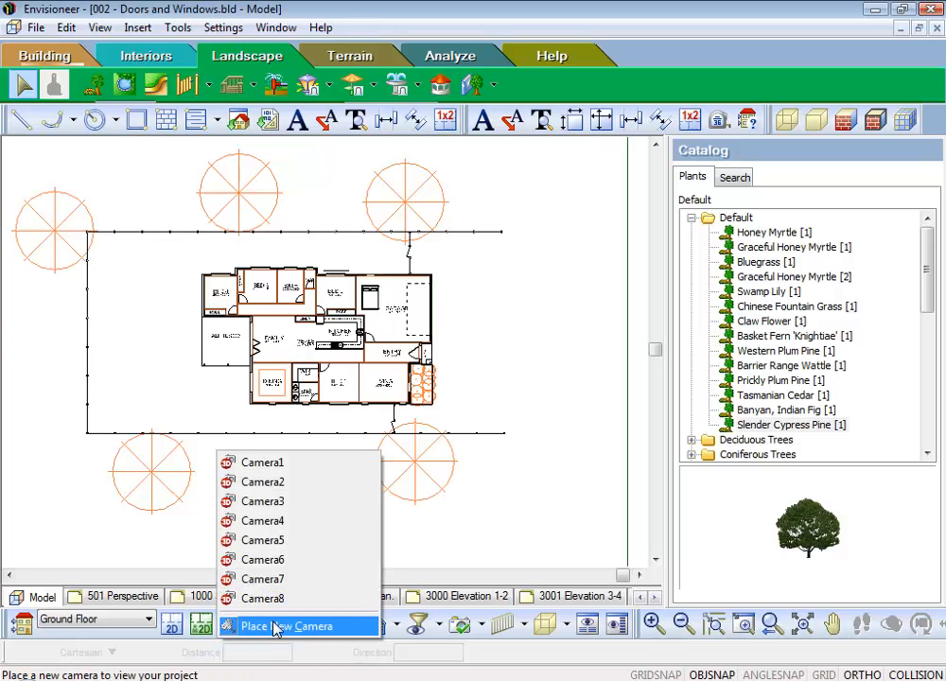
pyautogui.click(276, 626)
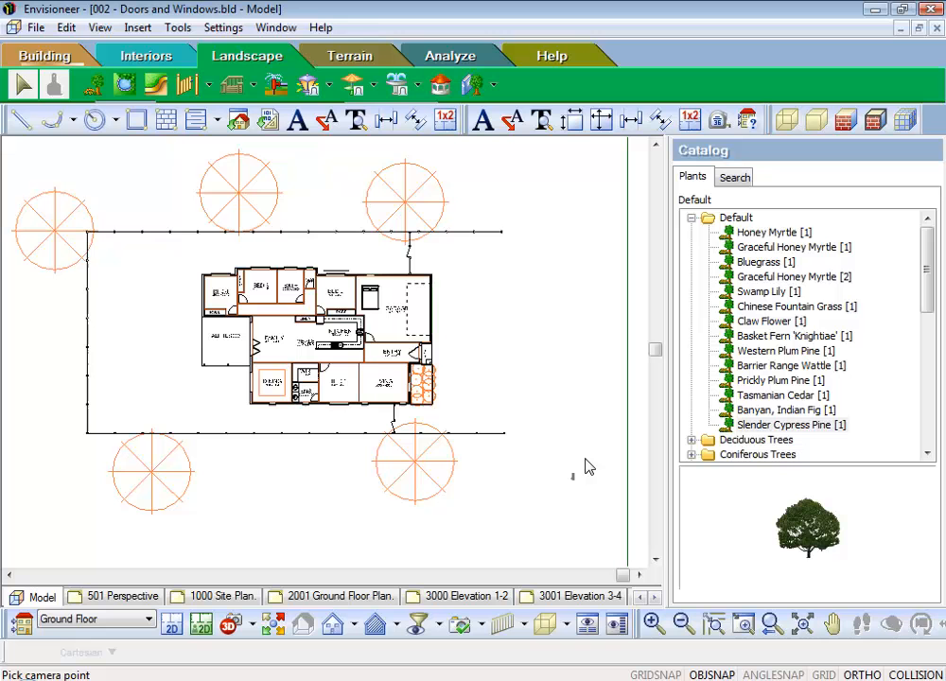
pyautogui.click(608, 396)
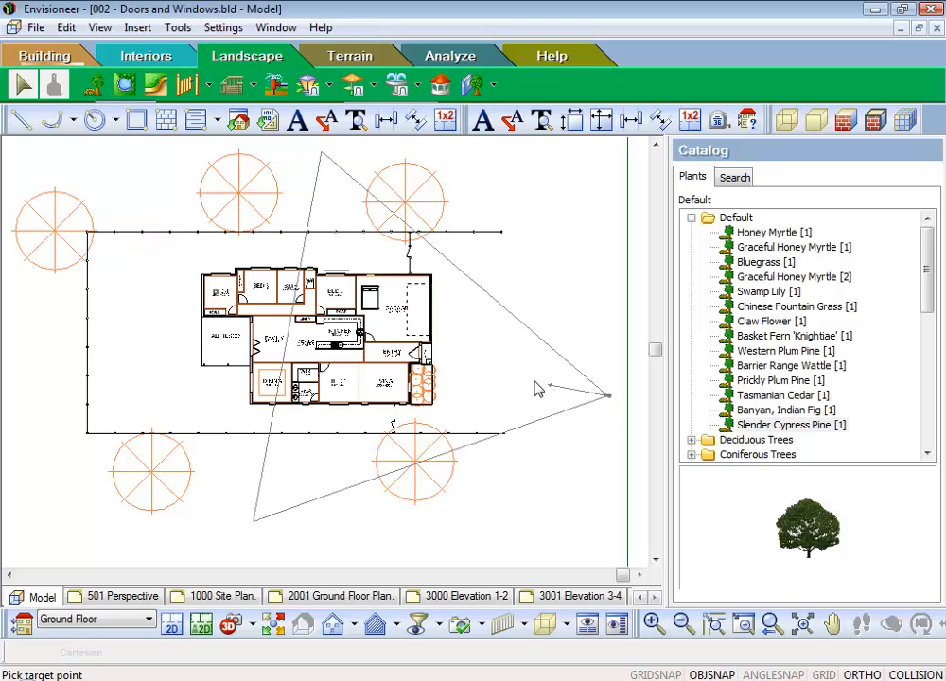
pyautogui.click(434, 342)
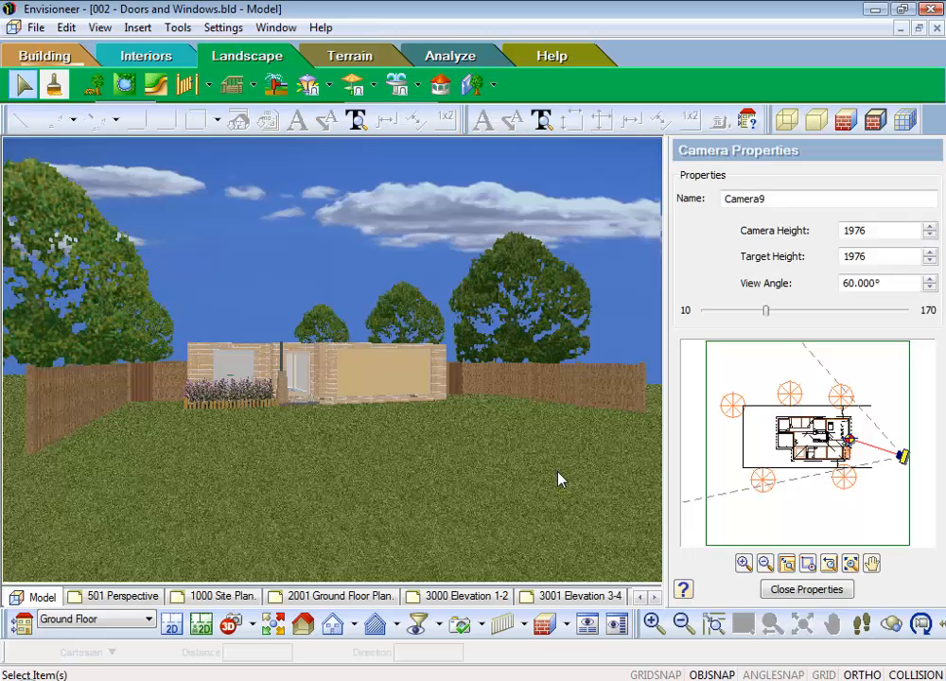
pyautogui.press('Up')
pyautogui.press('Up')
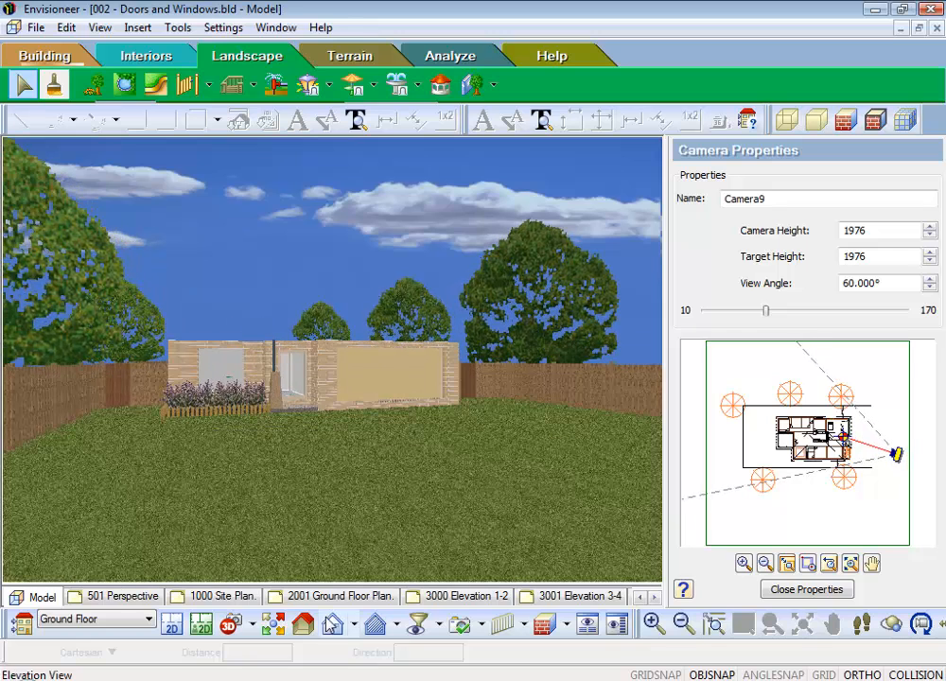
pyautogui.click(417, 622)
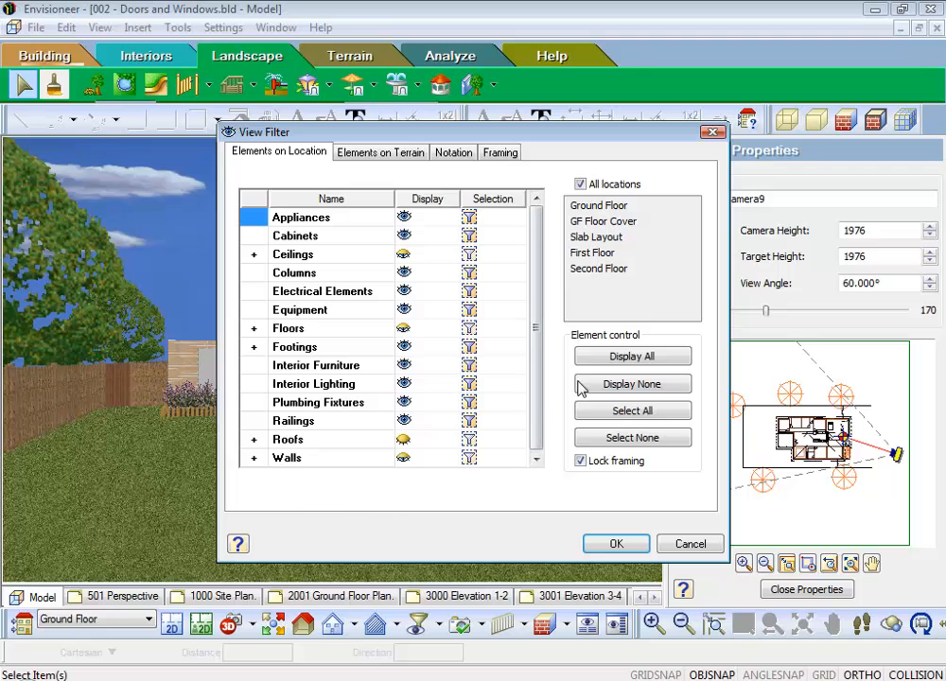
pyautogui.click(610, 544)
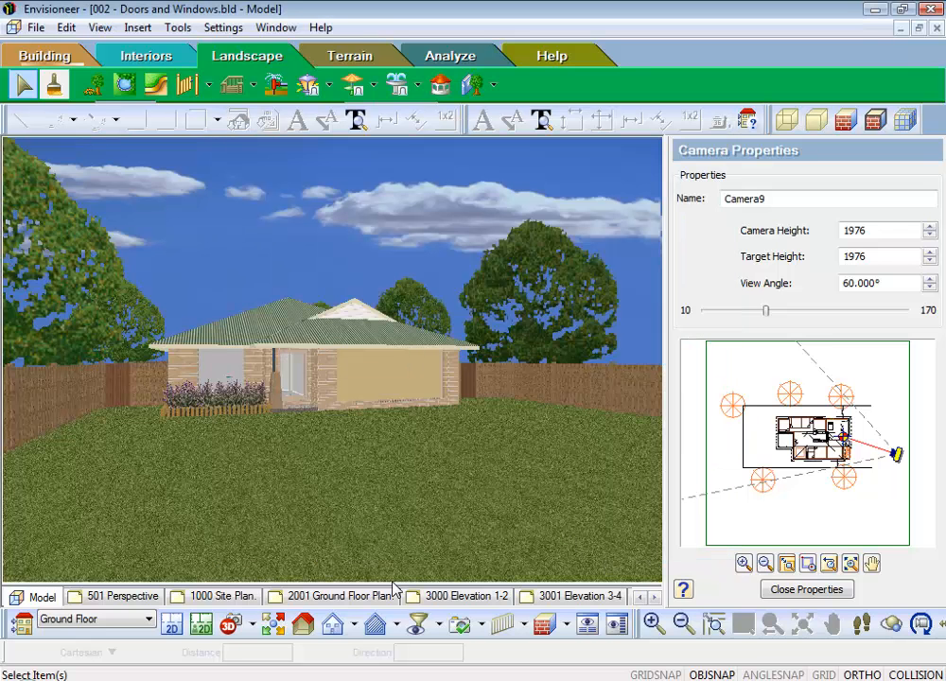
# Examine the plant properties and growth settings of the Slender Cypress Pine beyond the fence on the garage side, and leave them unchanged.
pyautogui.click(546, 294)
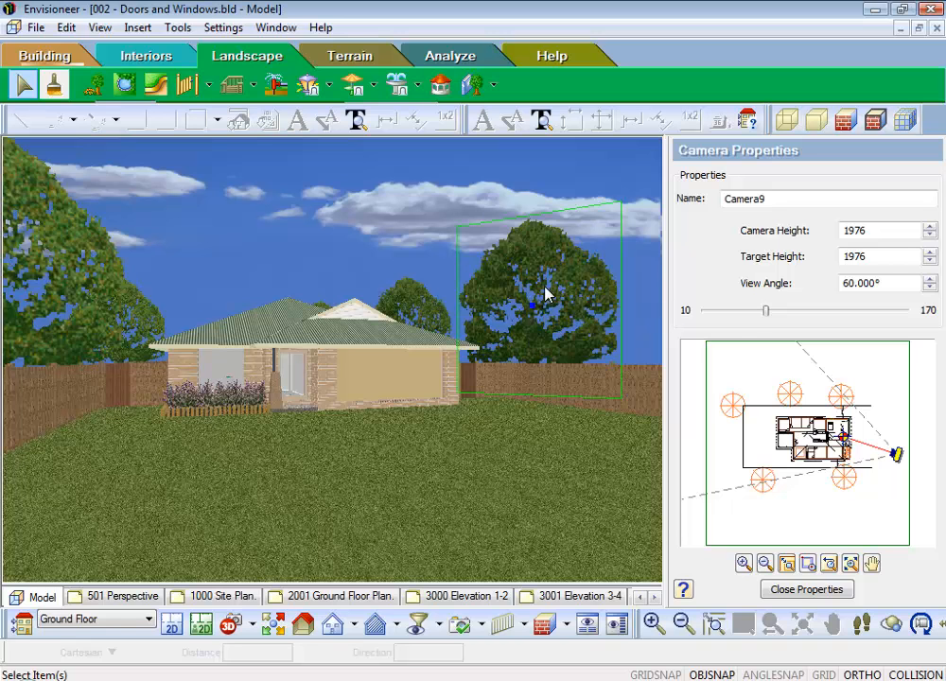
pyautogui.rightClick(546, 294)
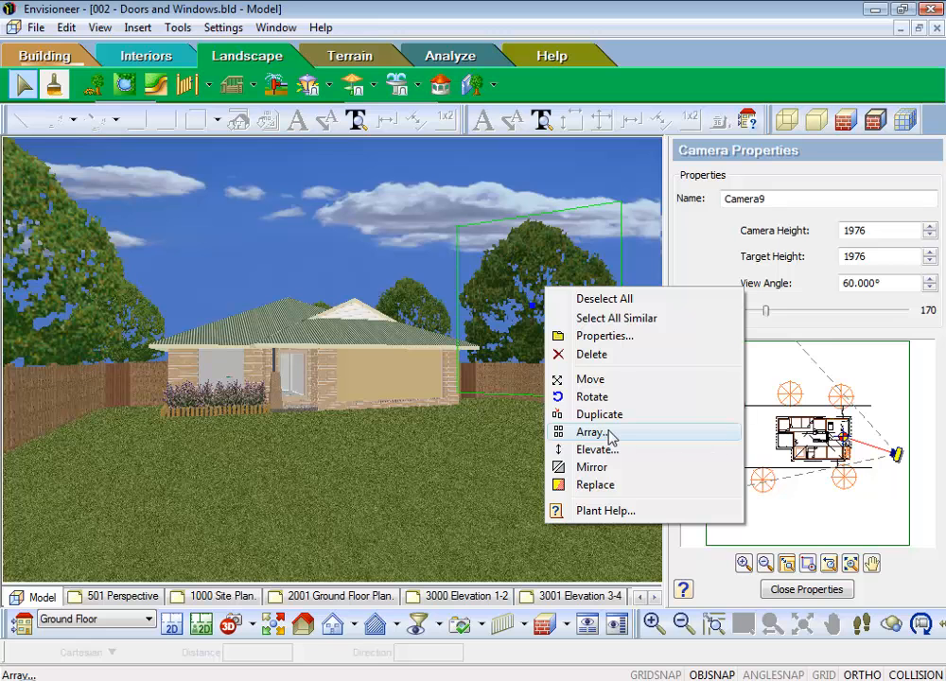
pyautogui.click(611, 336)
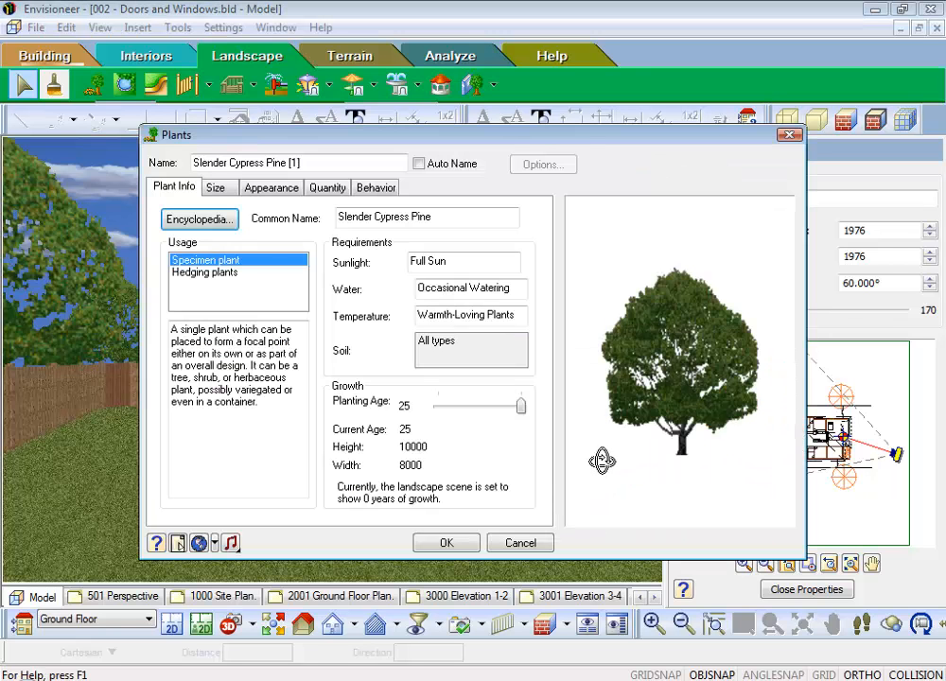
pyautogui.moveTo(535, 137); pyautogui.dragTo(494, 140)
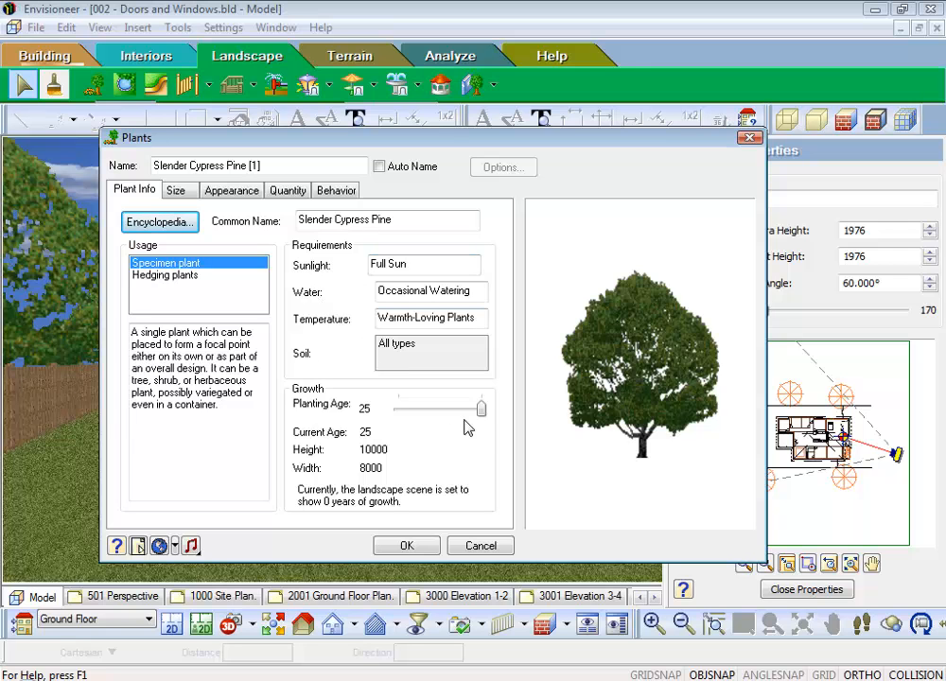
pyautogui.moveTo(482, 416)
pyautogui.mouseDown()
pyautogui.moveTo(405, 423)
pyautogui.moveTo(484, 427)
pyautogui.mouseUp()
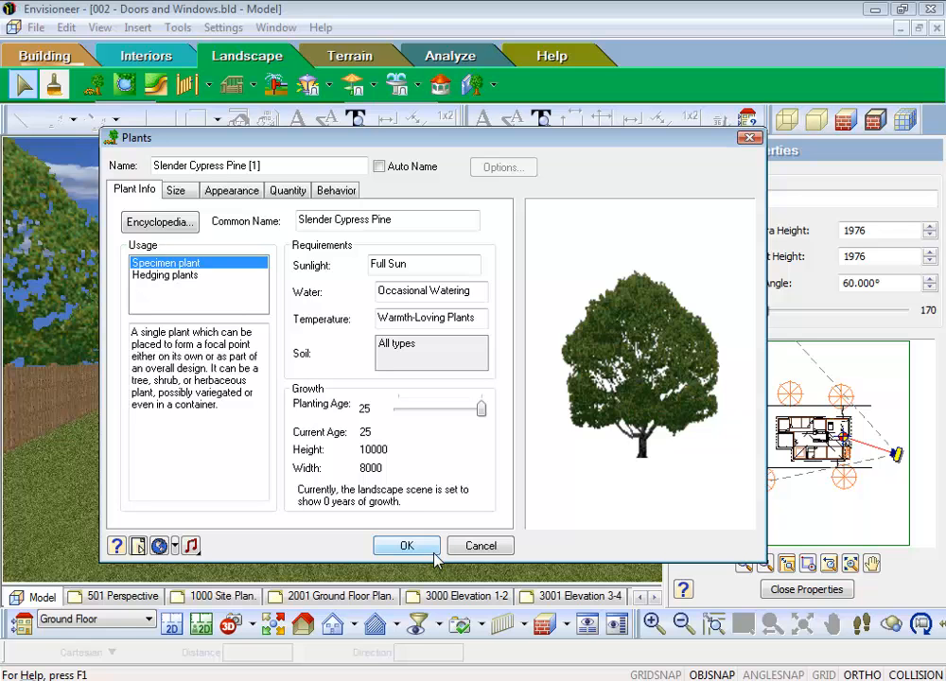
pyautogui.moveTo(690, 349); pyautogui.dragTo(652, 321)
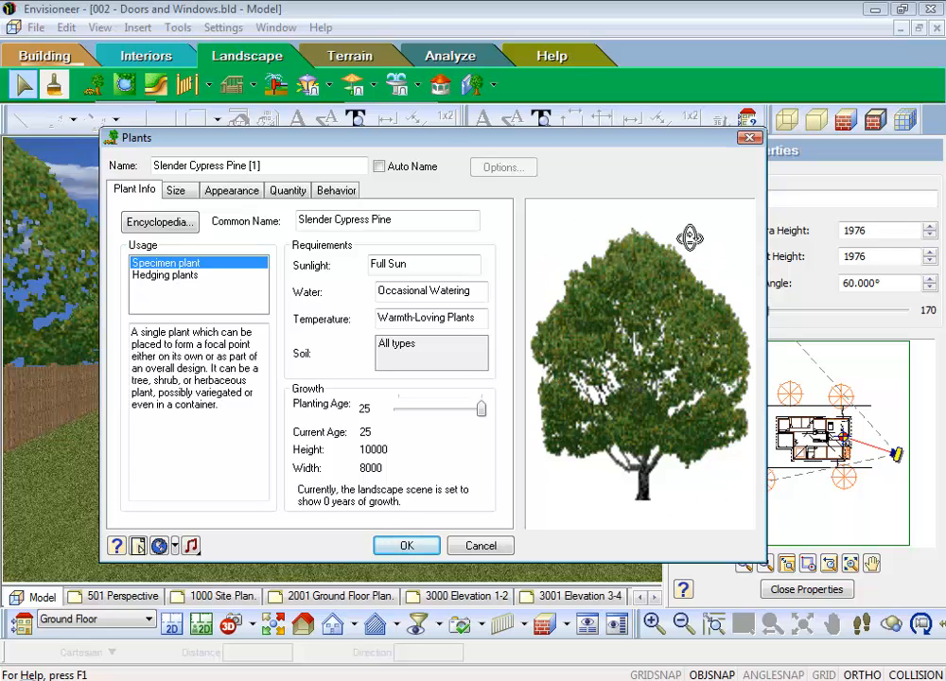
pyautogui.click(480, 546)
pyautogui.rightClick(515, 479)
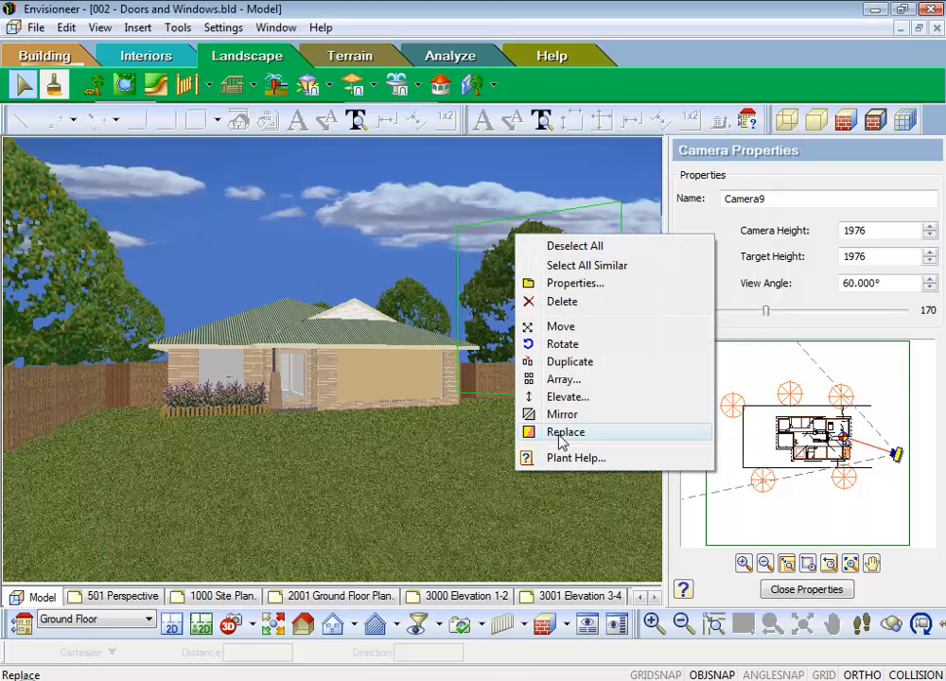
pyautogui.click(572, 250)
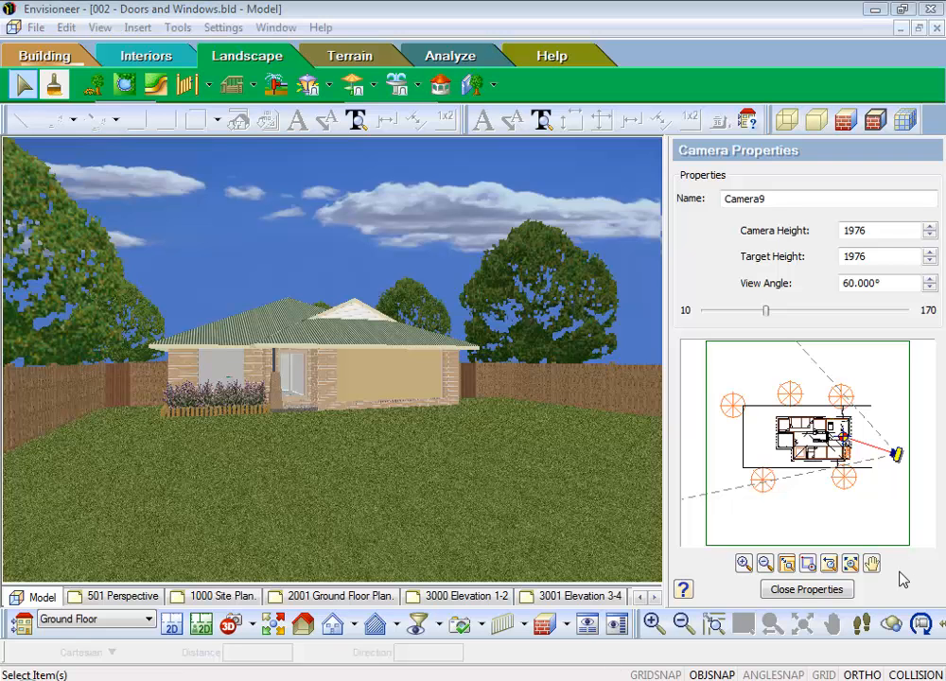
# Switch to the file browser, inspect the plant images in the Textures\Encyclopedia folder at extra large icon size, and return to Envisioneer.
pyautogui.hotkey('alt', 'Tab')
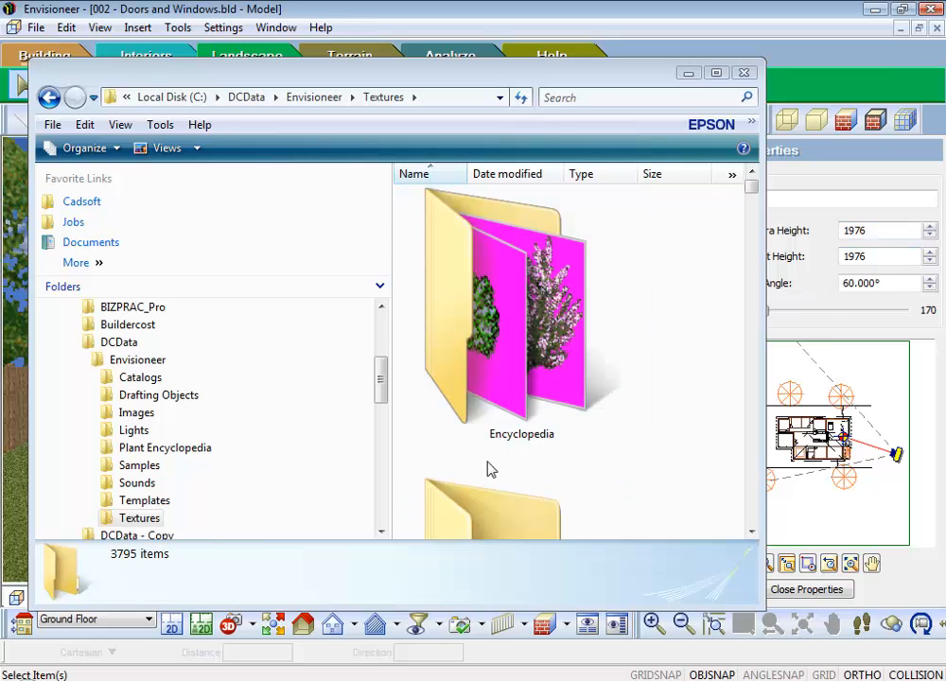
pyautogui.doubleClick(456, 293)
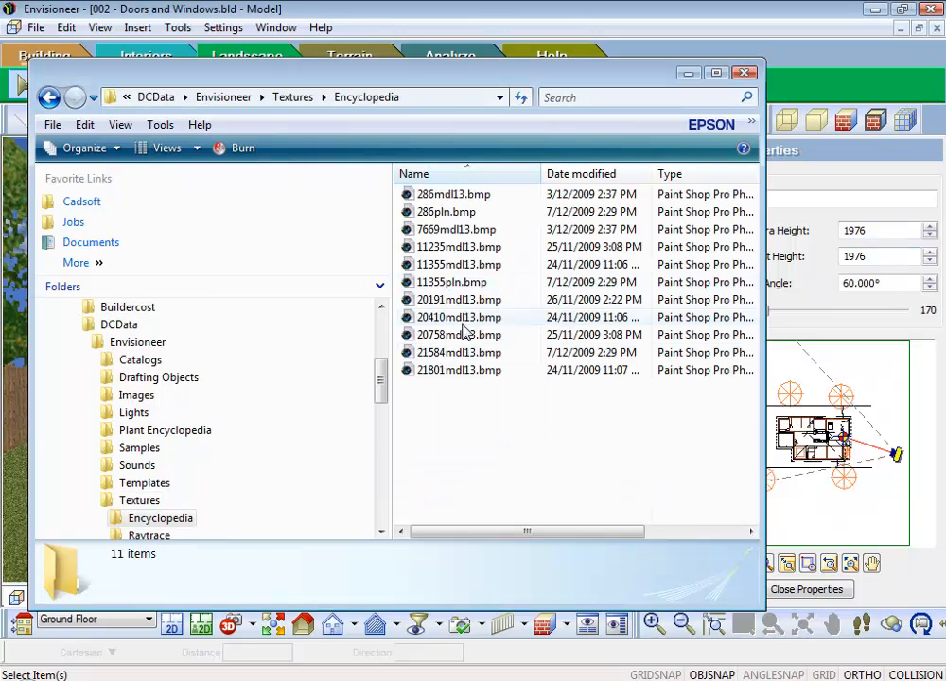
pyautogui.click(195, 149)
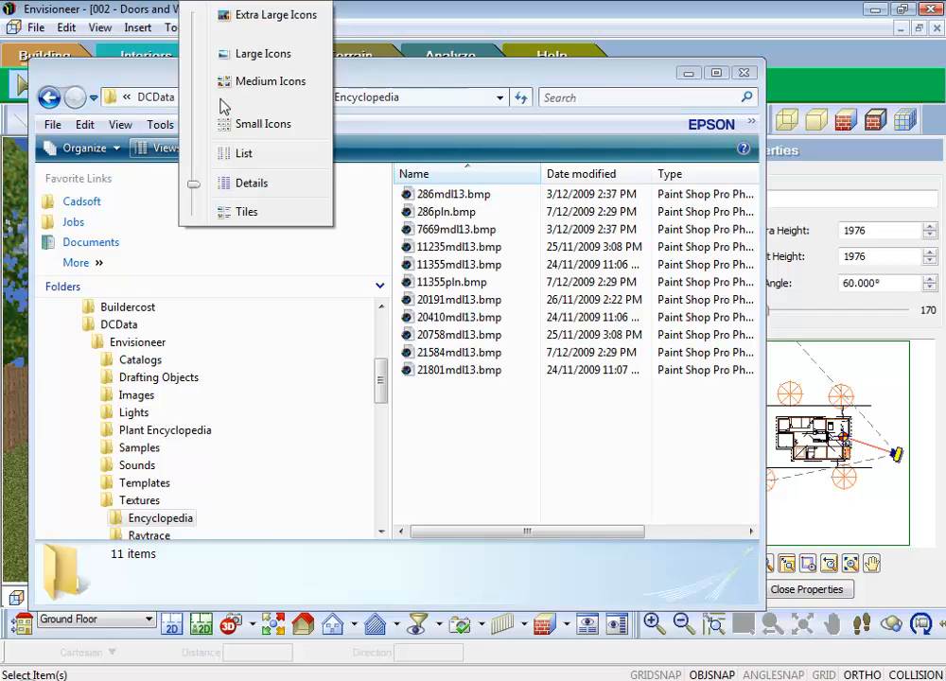
pyautogui.click(254, 32)
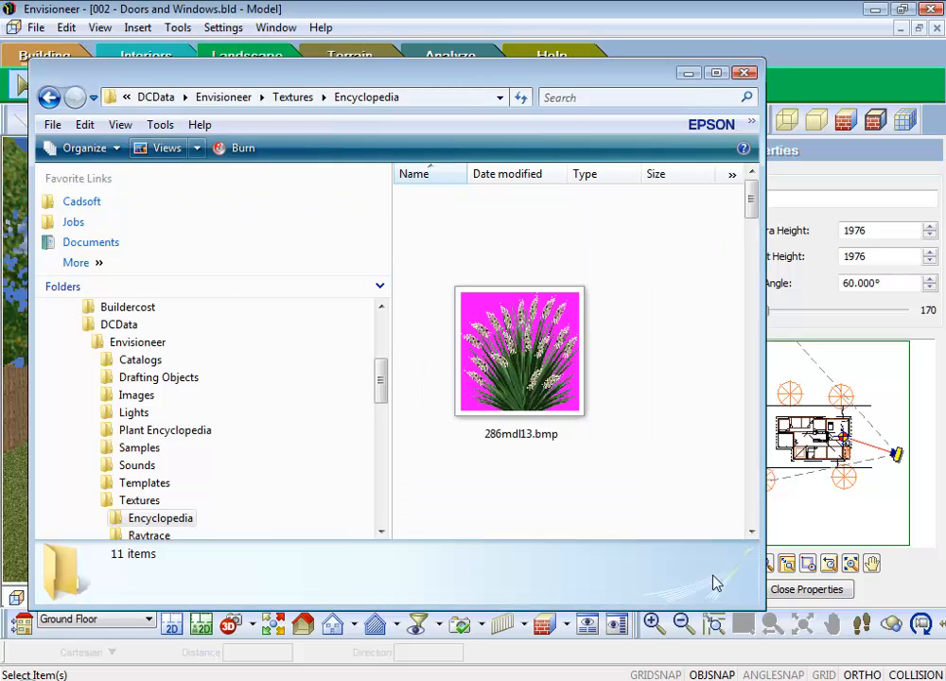
pyautogui.moveTo(749, 203); pyautogui.dragTo(758, 269)
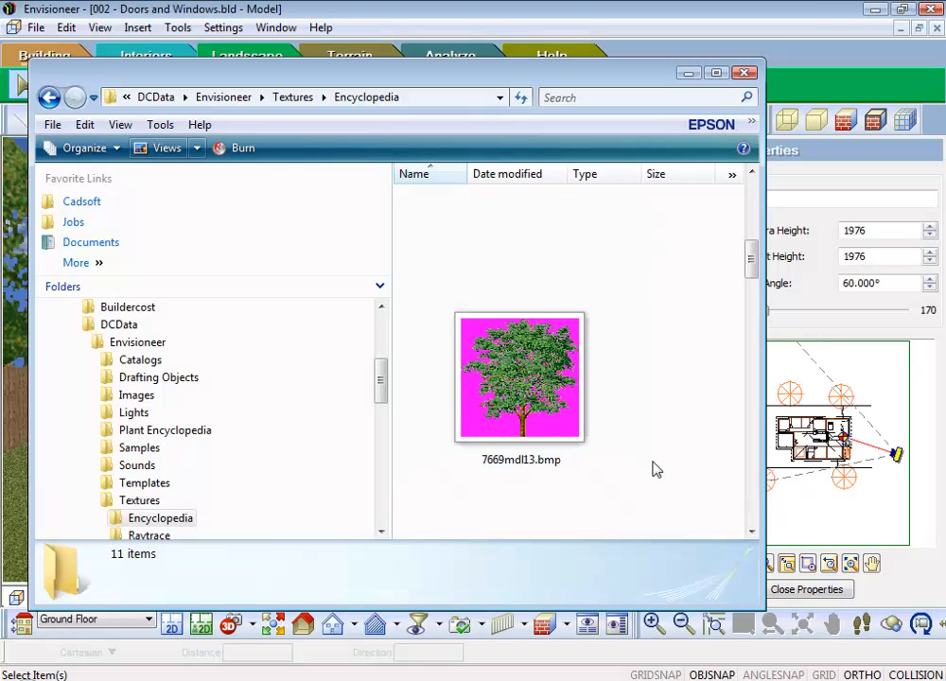
pyautogui.click(815, 17)
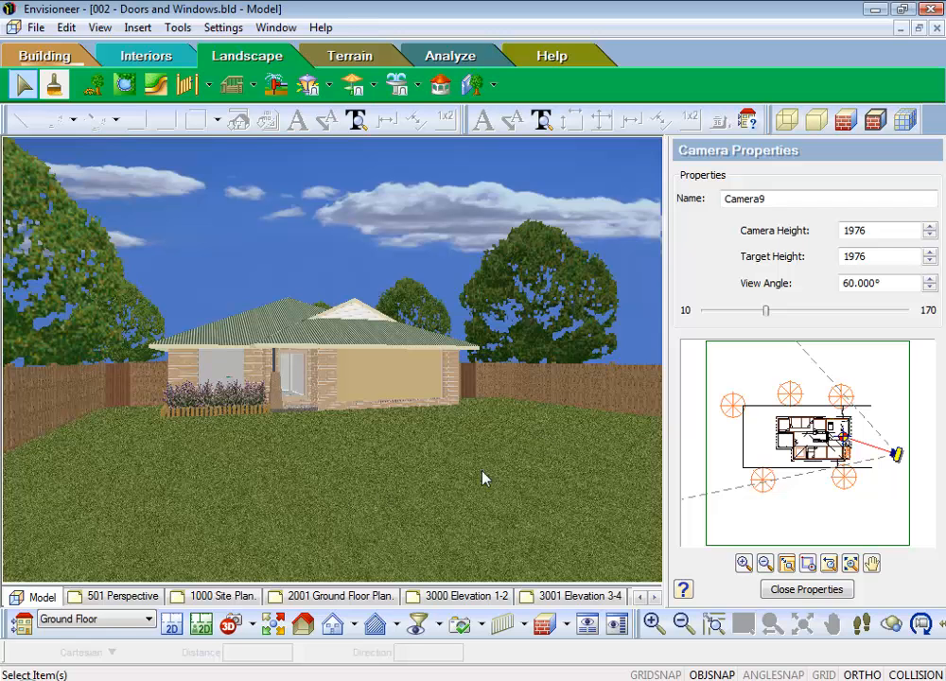
# Set the current camera's view angle to 35°.
pyautogui.click(903, 283)
pyautogui.moveTo(890, 281); pyautogui.dragTo(790, 282)
pyautogui.write('35')
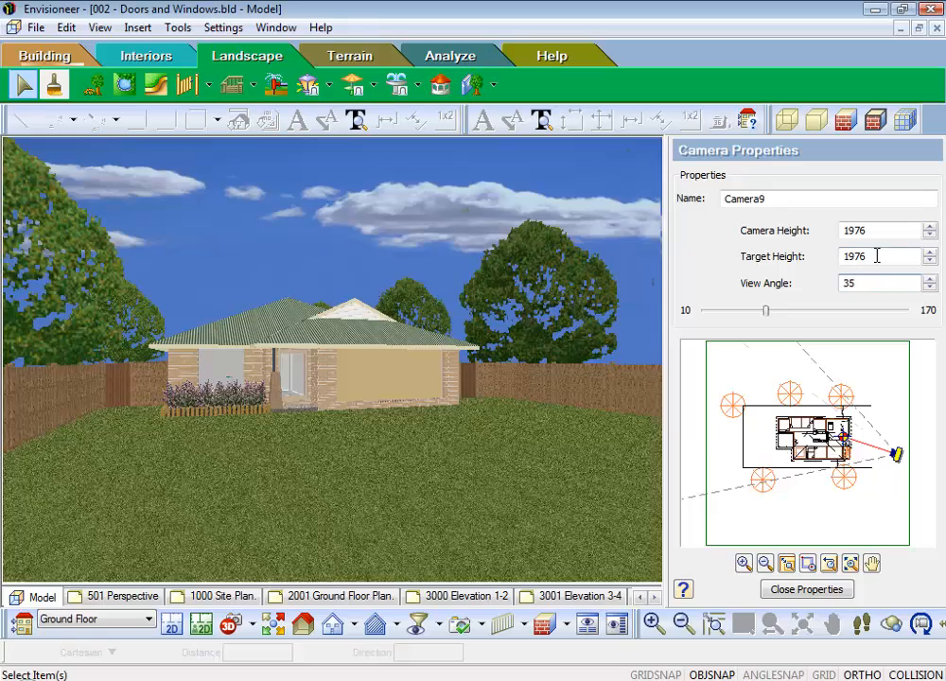
pyautogui.press('Return')
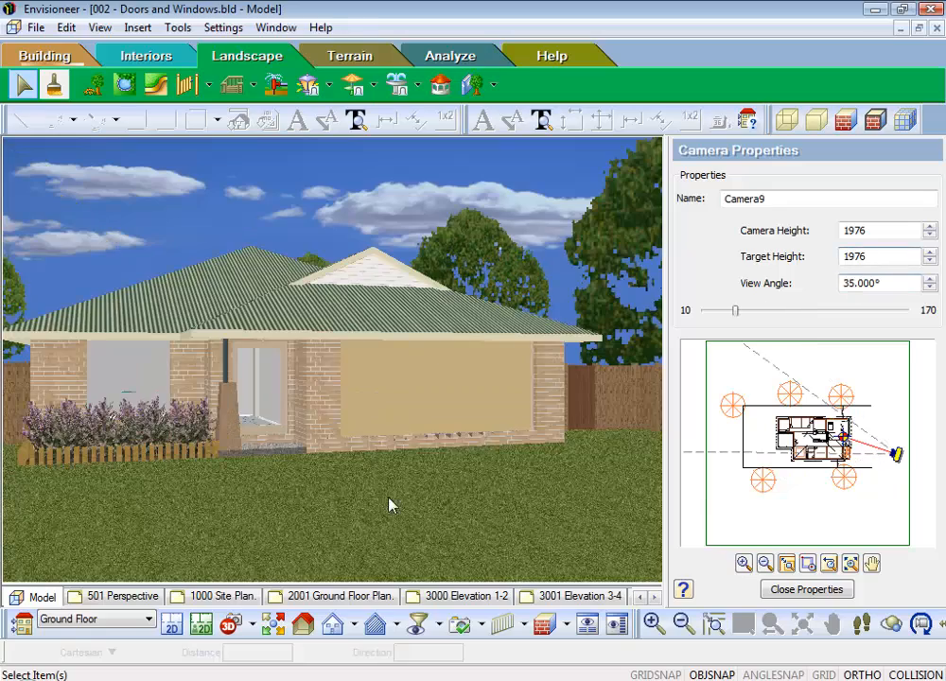
# Move the camera back from the house front and shift its target deeper into the middle of the house.
pyautogui.click(369, 440)
pyautogui.scroll(-2, 369, 442)
pyautogui.scroll(-4, 369, 441)
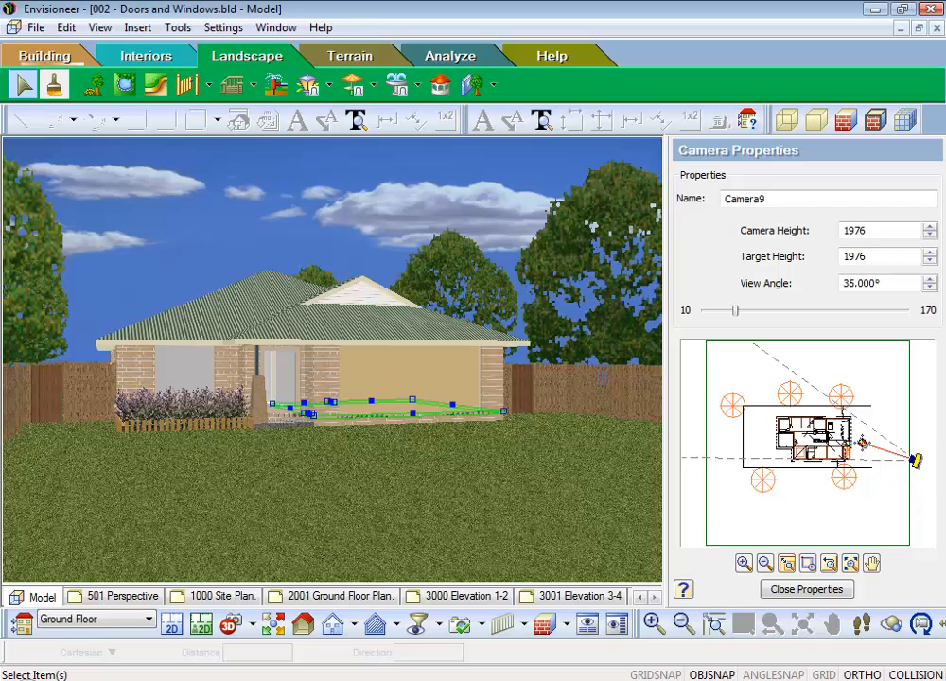
pyautogui.moveTo(863, 443); pyautogui.dragTo(800, 430)
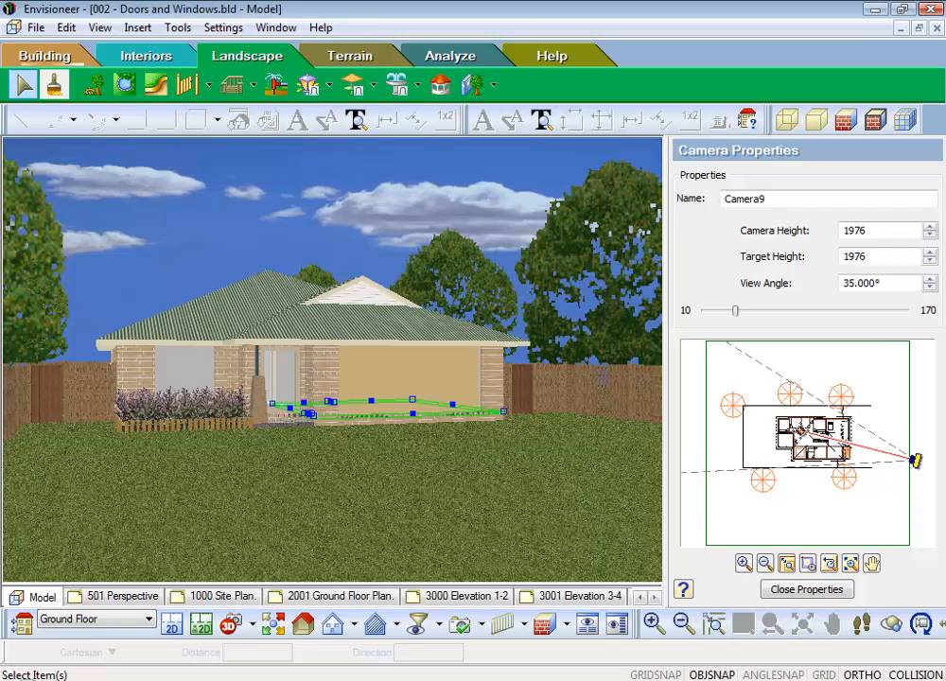
pyautogui.click(453, 191)
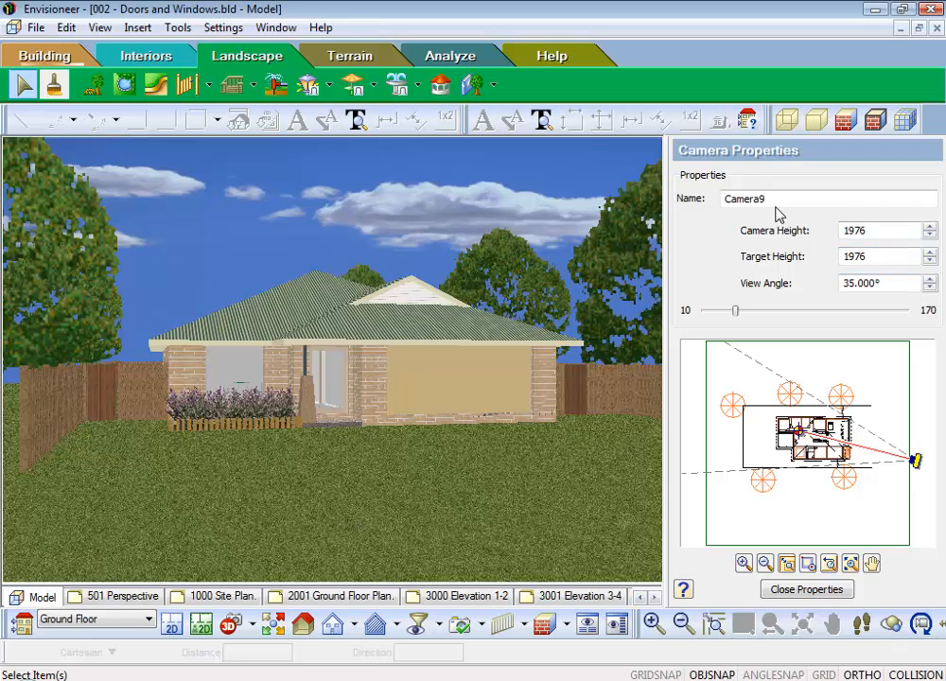
# Rename the current camera as Front and check it in the list of saved cameras.
pyautogui.moveTo(779, 199); pyautogui.dragTo(667, 192)
pyautogui.click(773, 200)
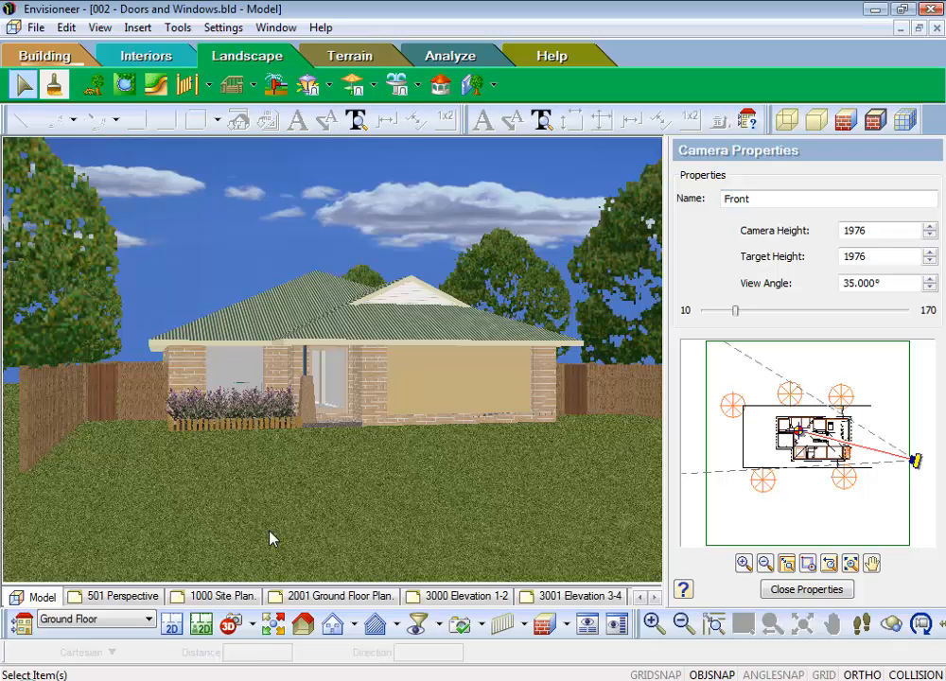
pyautogui.click(255, 628)
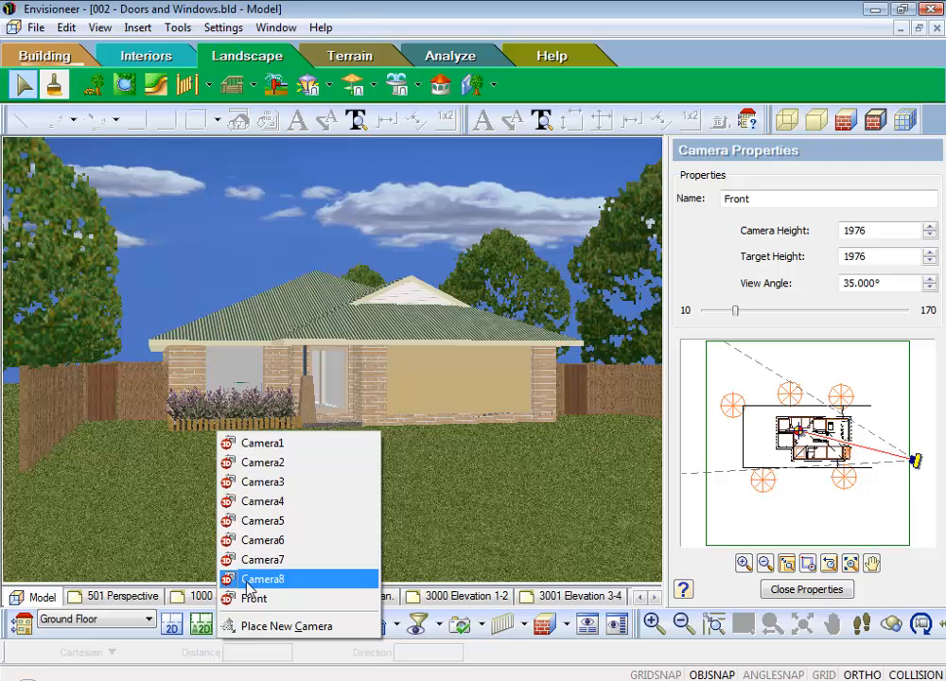
pyautogui.click(484, 467)
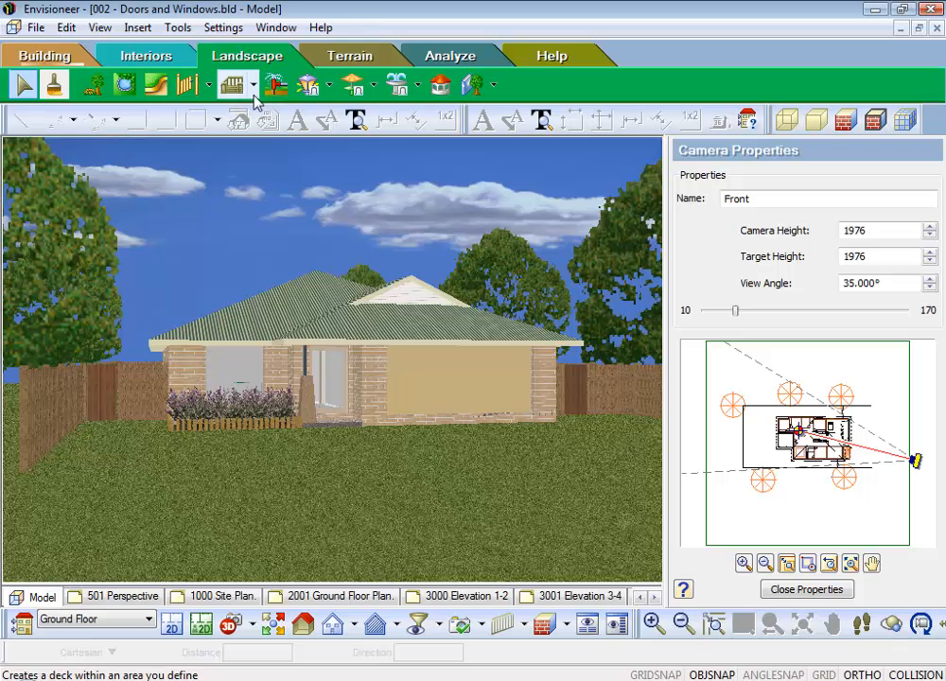
# Place one Light Post 1 on the front lawn before the entry at base height 0.
pyautogui.click(309, 85)
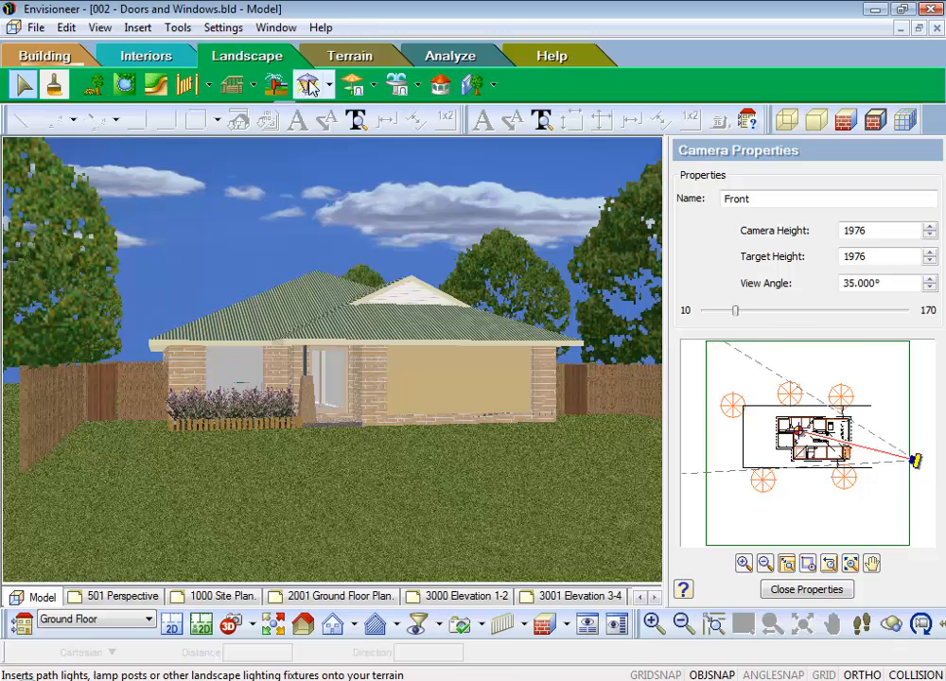
pyautogui.click(757, 339)
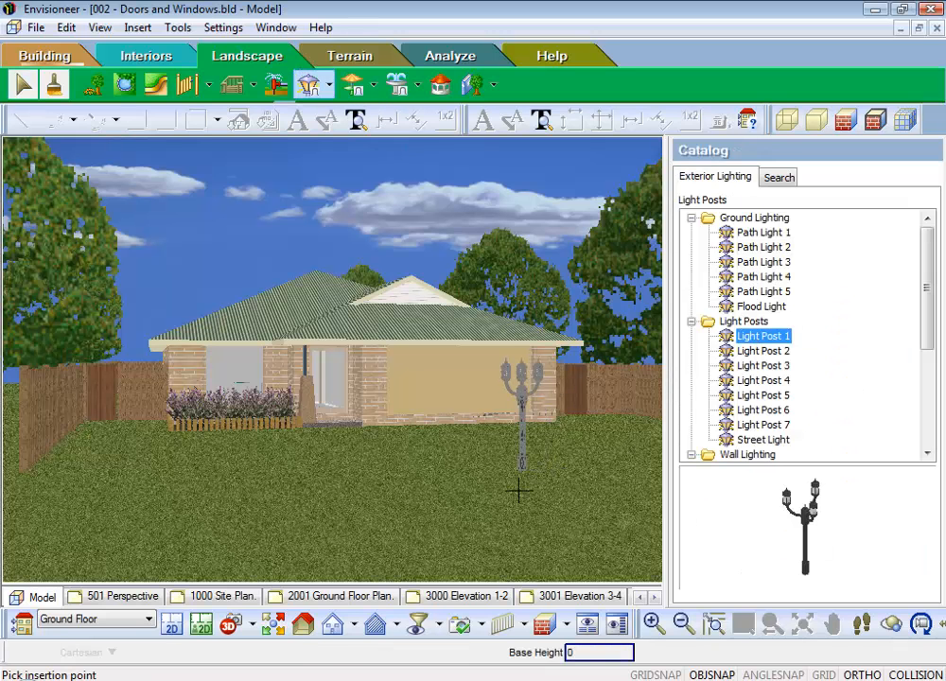
pyautogui.click(321, 484)
pyautogui.rightClick(418, 495)
pyautogui.click(445, 499)
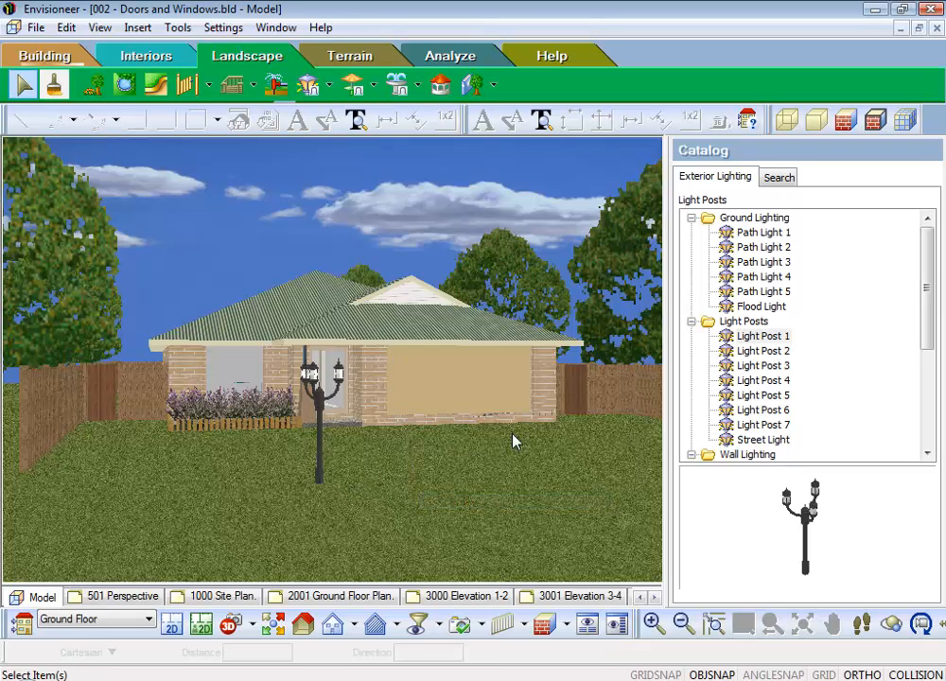
# Place one Picnic Table 4 on the front lawn before the garage at base height 0.
pyautogui.click(352, 86)
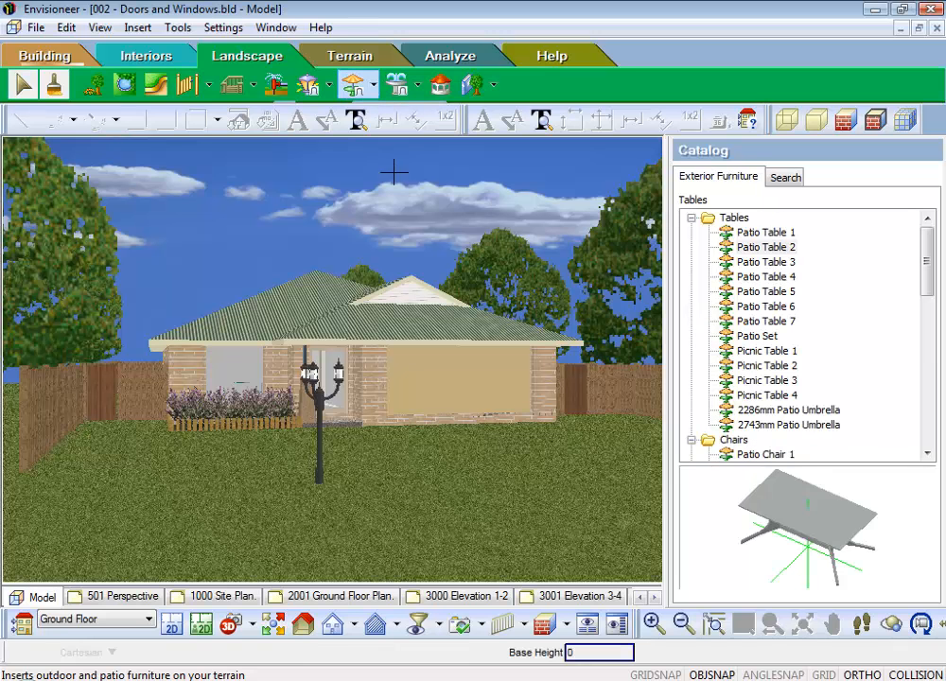
pyautogui.click(752, 395)
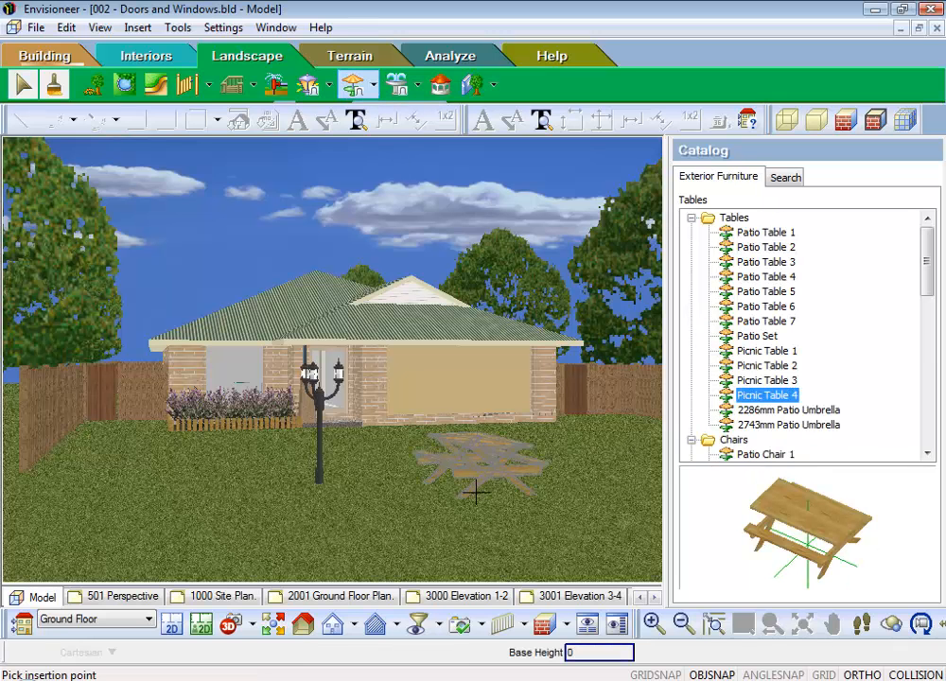
pyautogui.click(483, 480)
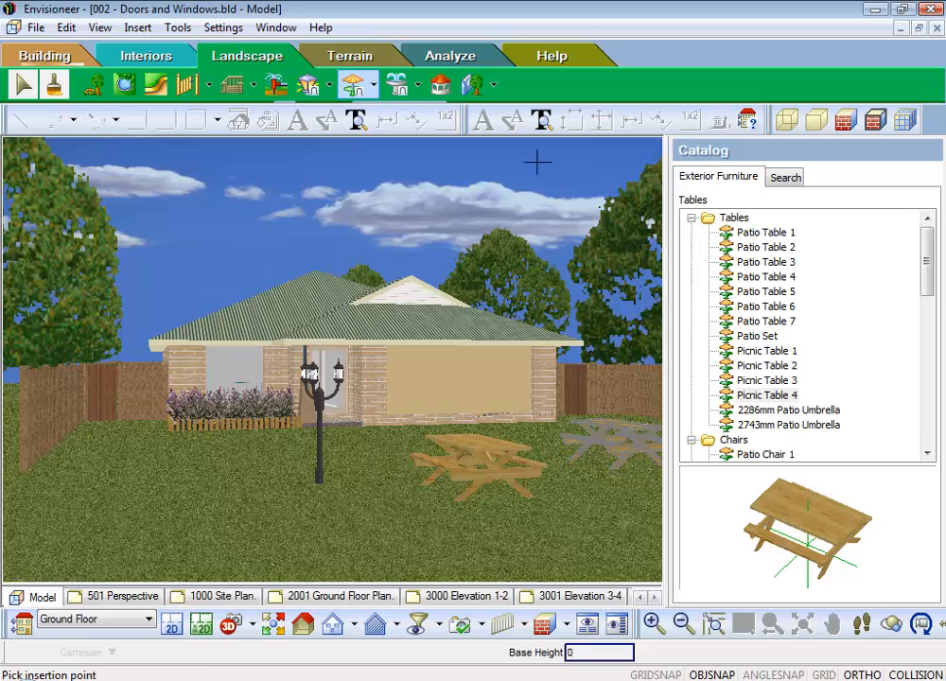
# Preview the Lexus GS430, Holden Monaro and BMW M3 cars and the Skip and Wheelie Bin among the exterior accessories.
pyautogui.click(396, 85)
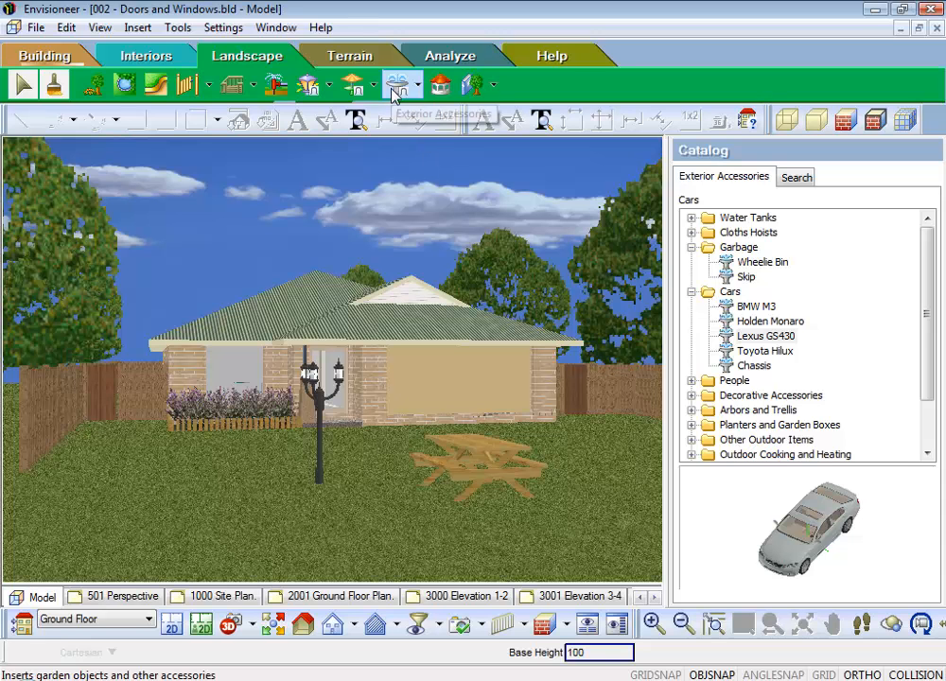
pyautogui.click(754, 337)
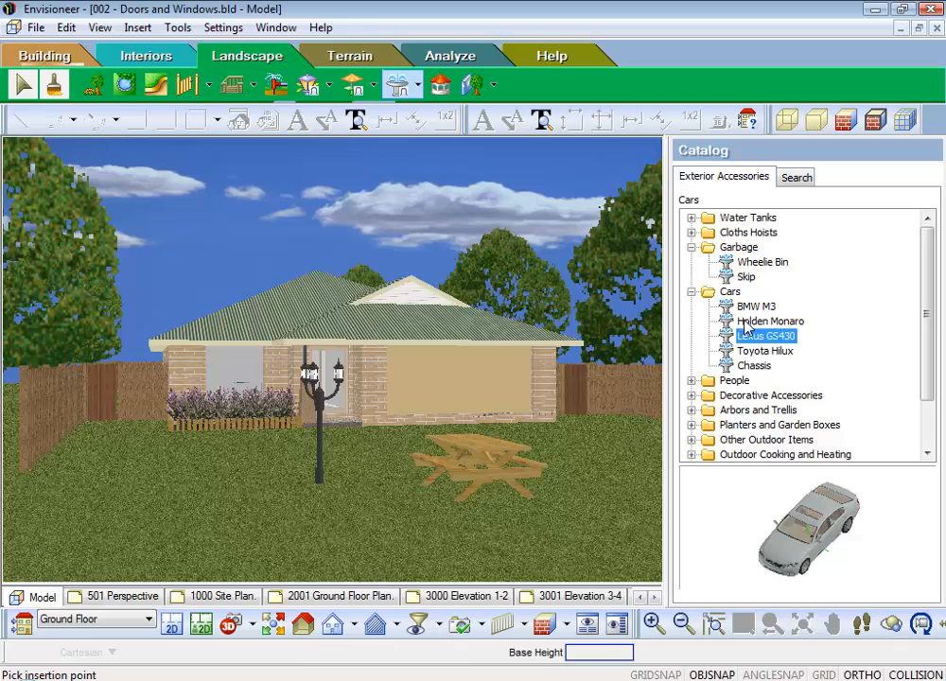
pyautogui.click(761, 322)
pyautogui.moveTo(787, 566); pyautogui.dragTo(764, 557)
pyautogui.click(752, 306)
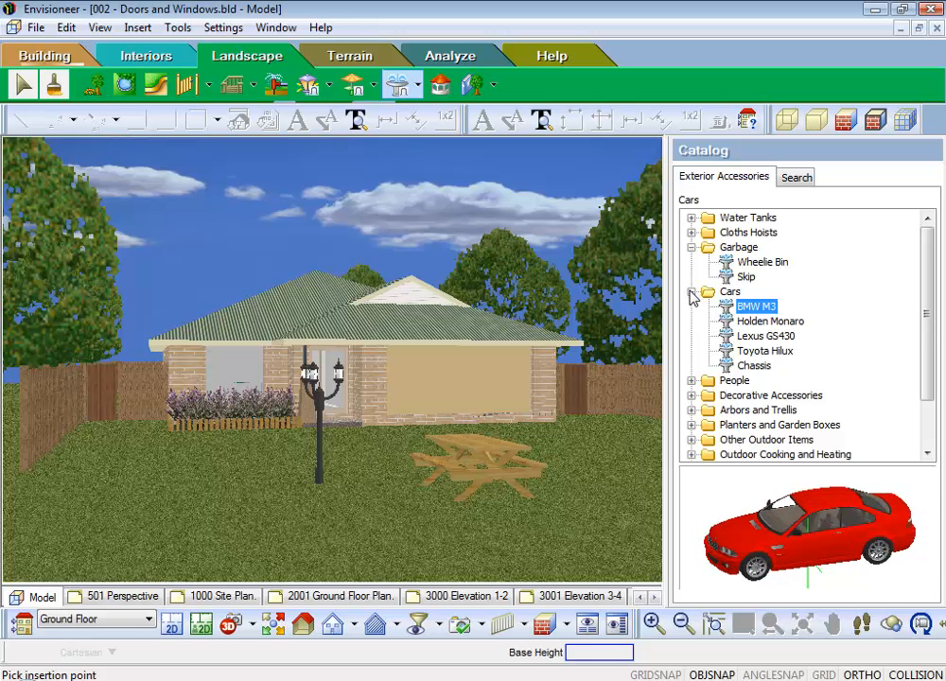
pyautogui.click(746, 277)
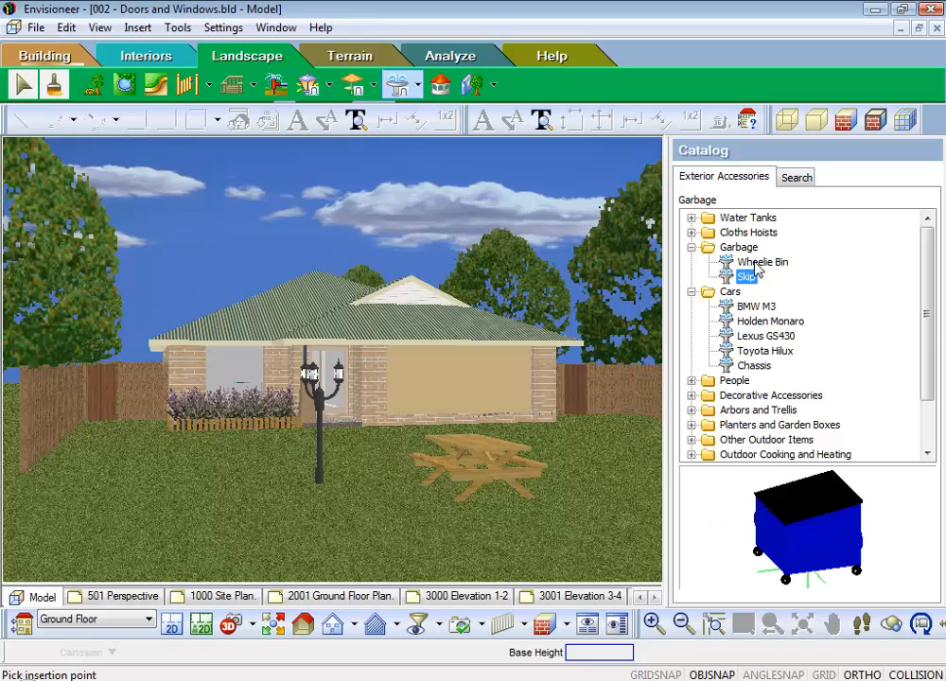
pyautogui.click(761, 262)
# Place a Cloths Hoist at base height 1800 on the front lawn, close to the camera.
pyautogui.click(692, 233)
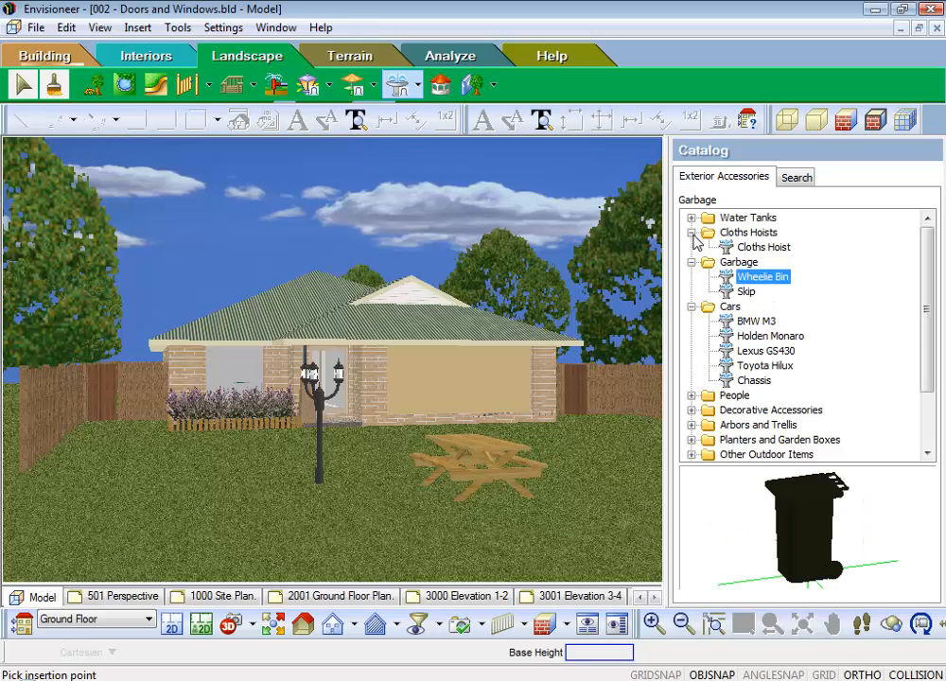
pyautogui.click(747, 247)
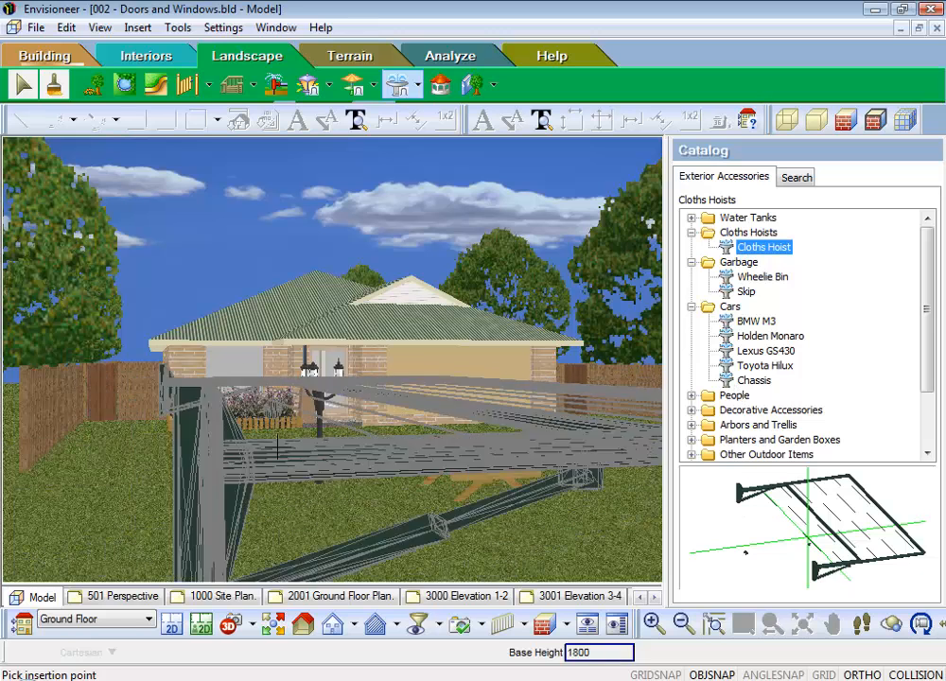
pyautogui.rightClick(302, 519)
pyautogui.click(348, 530)
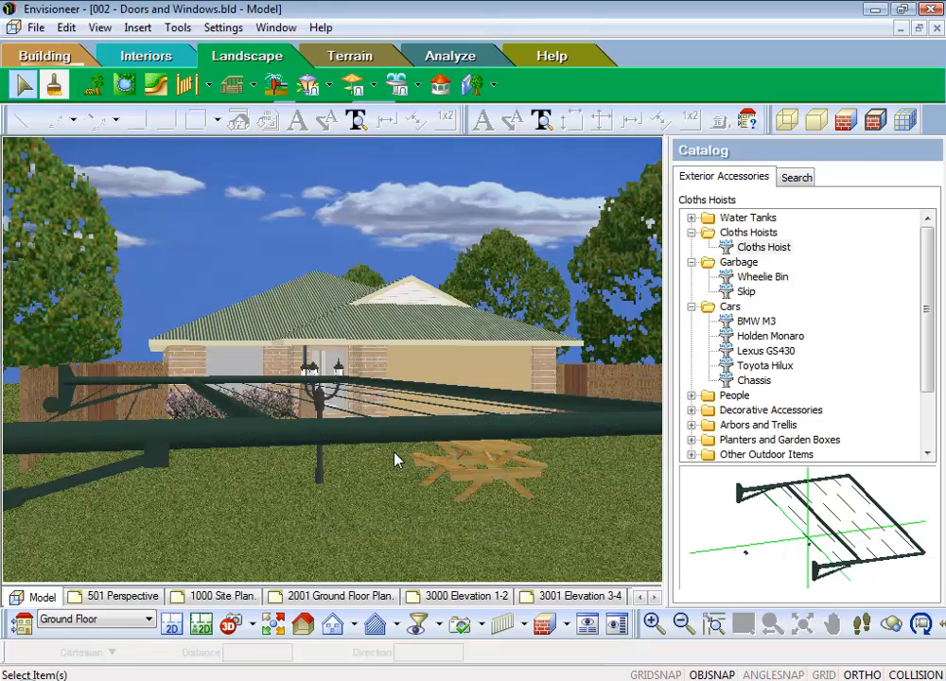
# Preview the Under Eave water tank, and try to place a Large Water Tank - 3000L in front of the garage at base height 0.
pyautogui.click(691, 218)
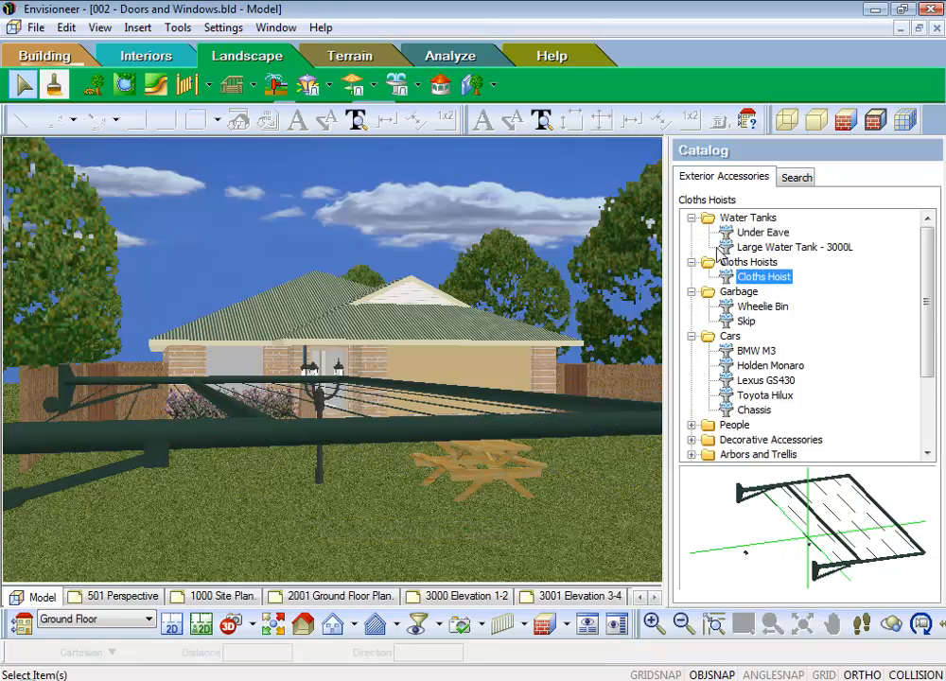
pyautogui.click(757, 233)
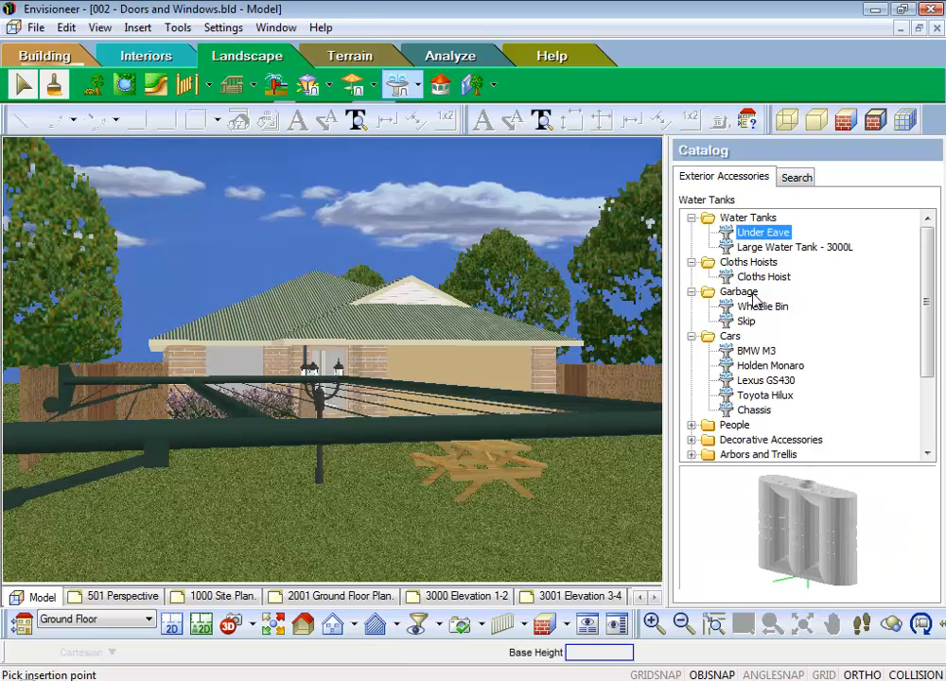
pyautogui.click(766, 247)
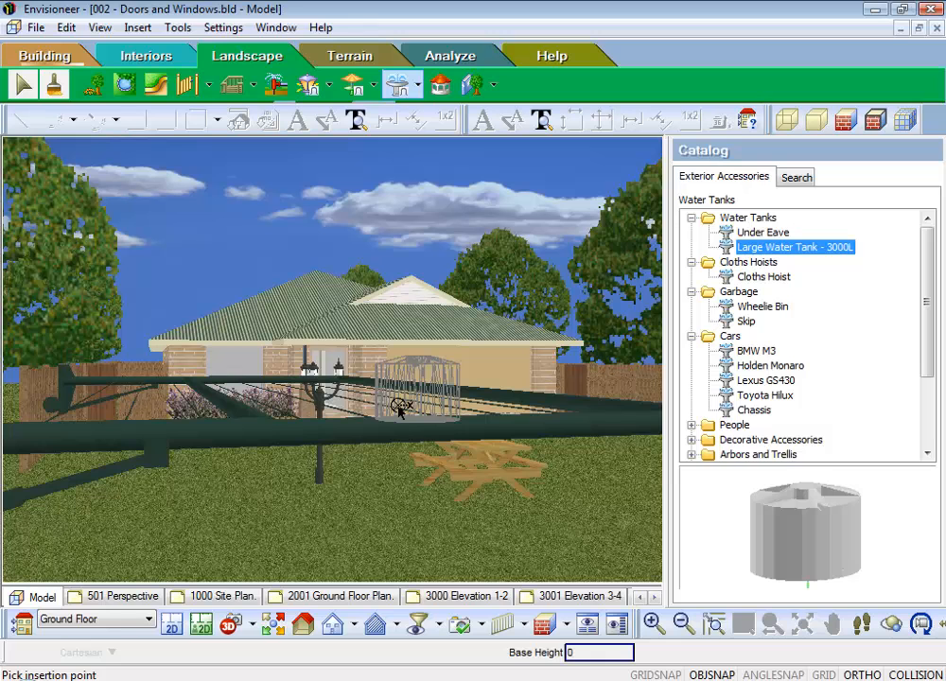
pyautogui.click(399, 408)
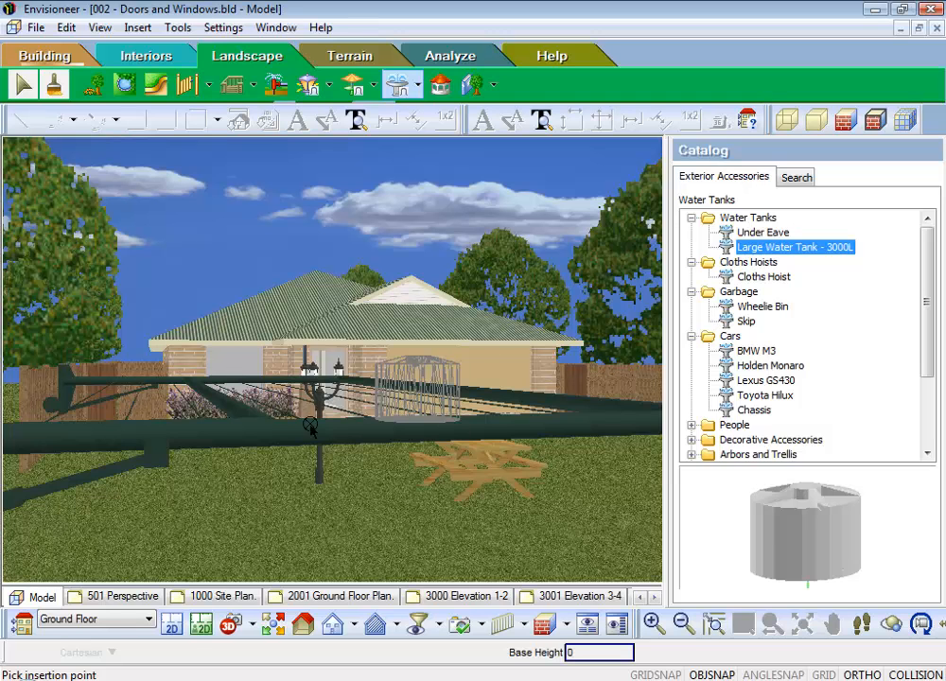